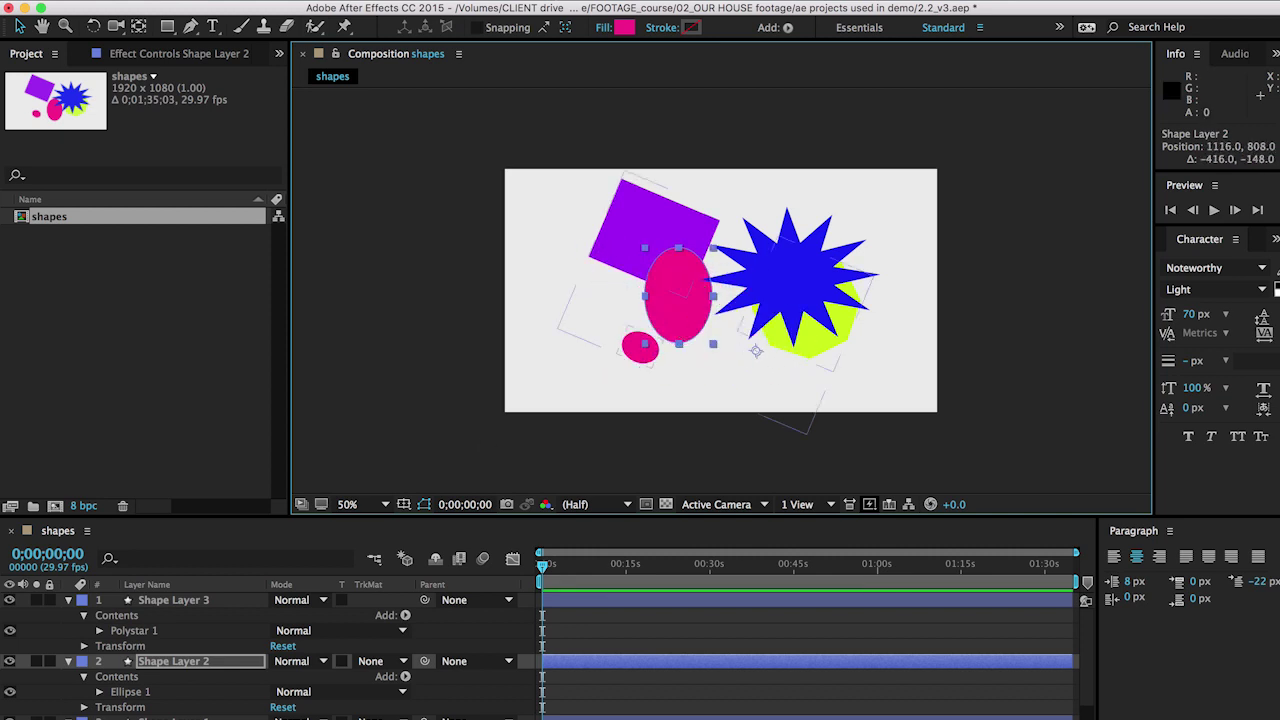
{"action": "left_click", "coordinate": [720, 290]}
{"action": "left_click", "coordinate": [175, 600]}
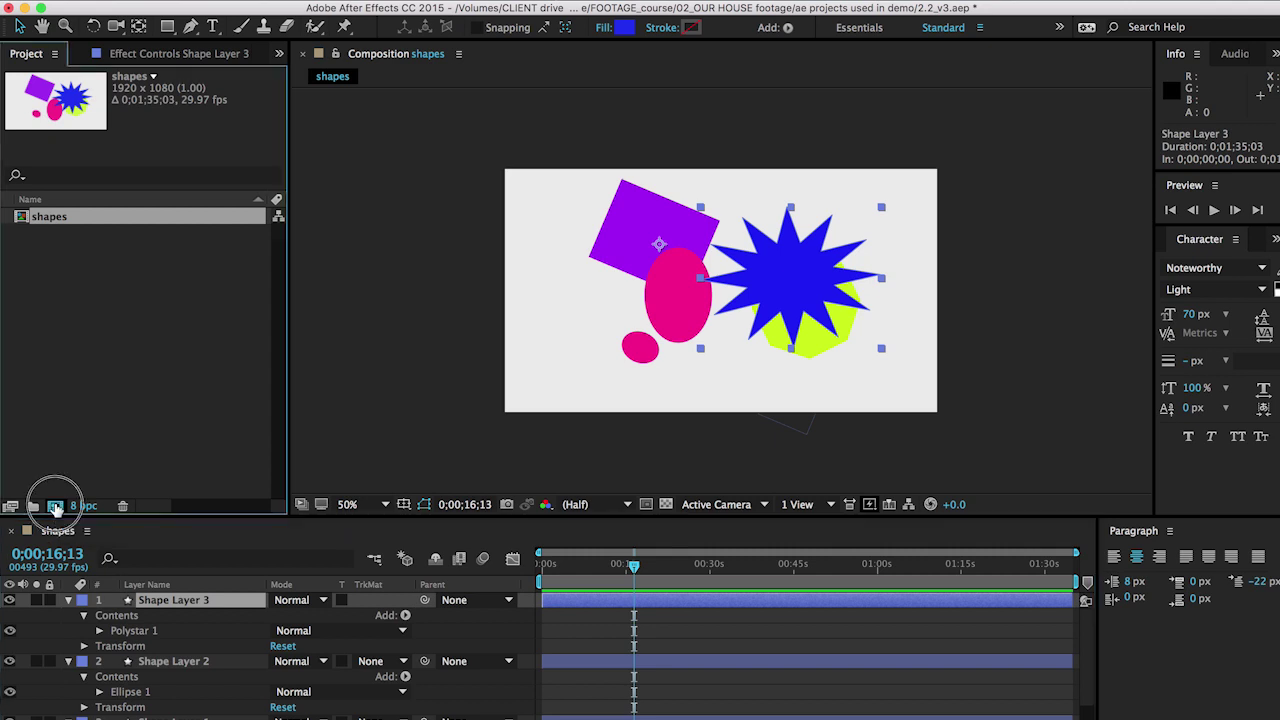
- Create a new composition named drawing with the HDTV 1080 29.97 preset
{"action": "left_click", "coordinate": [55, 507]}
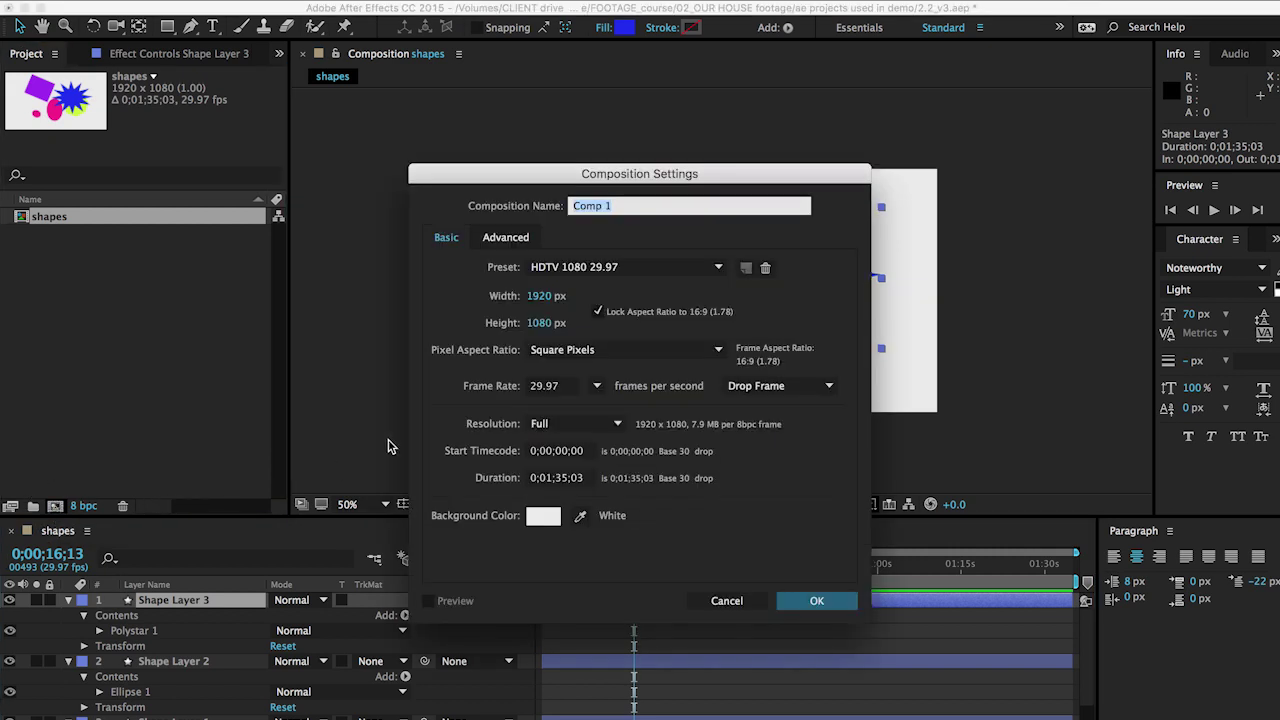
{"action": "type", "text": "drawing"}
{"action": "key", "text": "Return"}
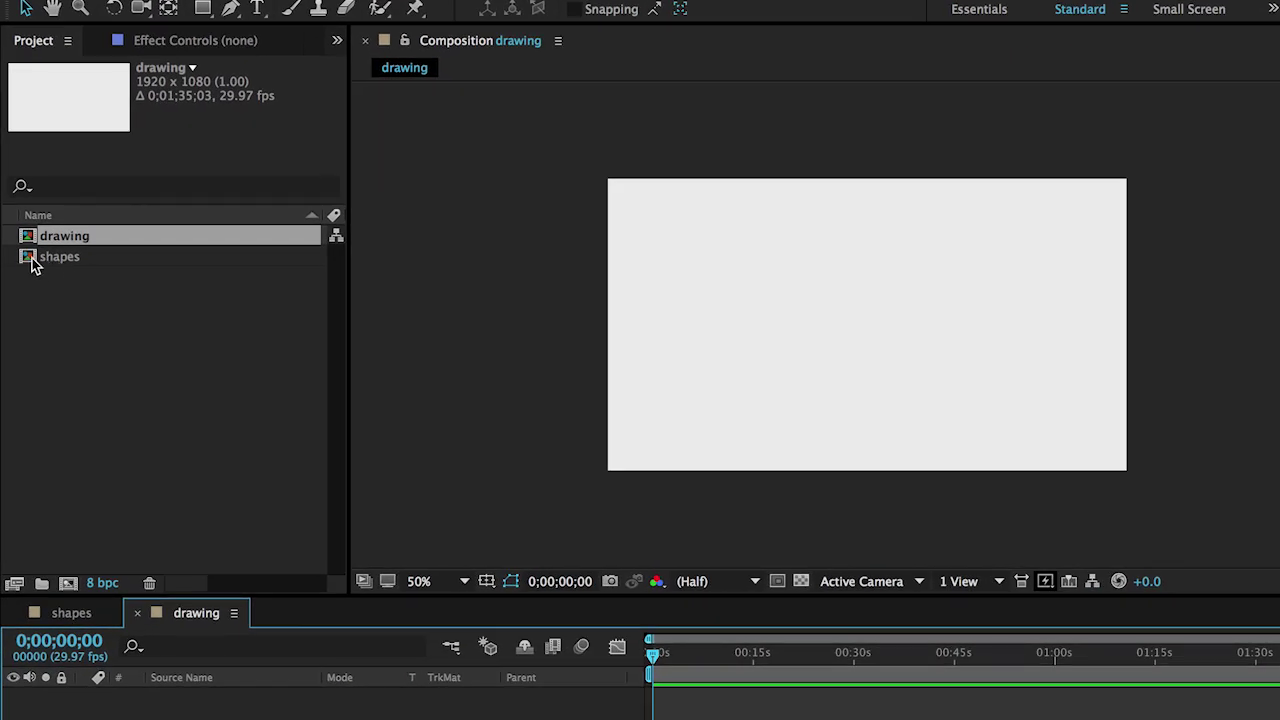
- Add an empty shape layer to the drawing composition
{"action": "left_click", "coordinate": [49, 259]}
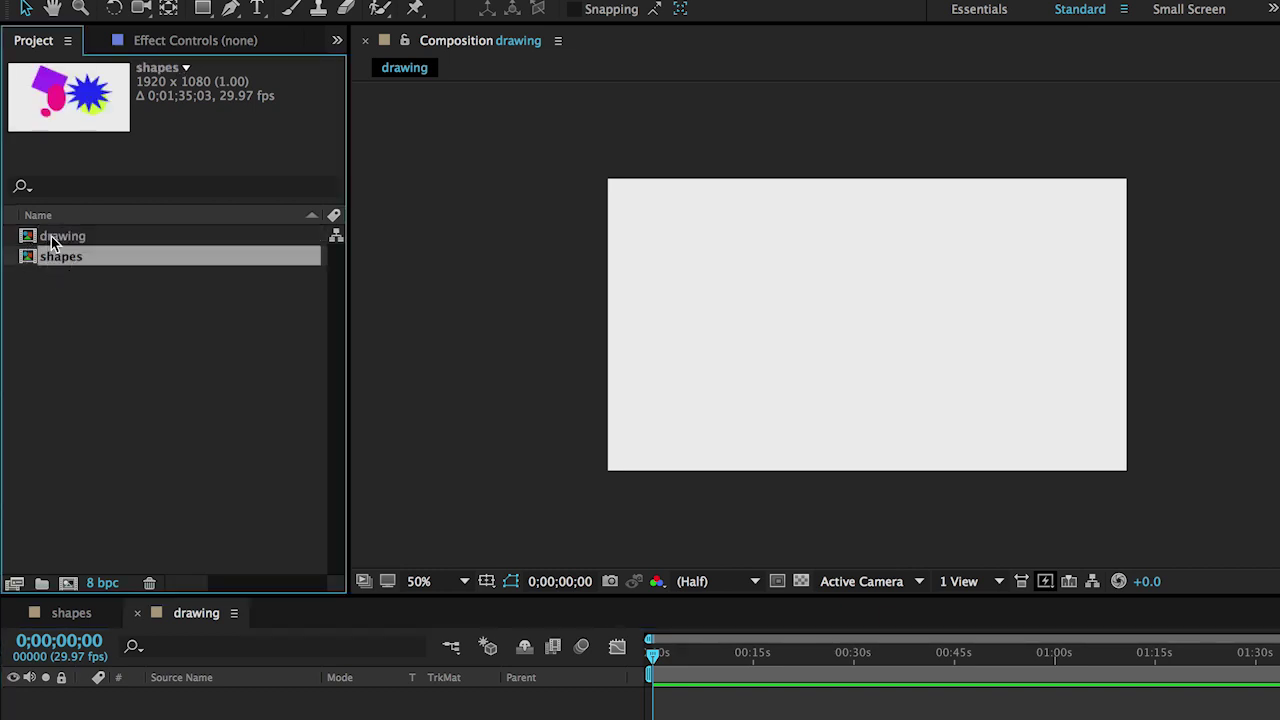
{"action": "left_click", "coordinate": [51, 236]}
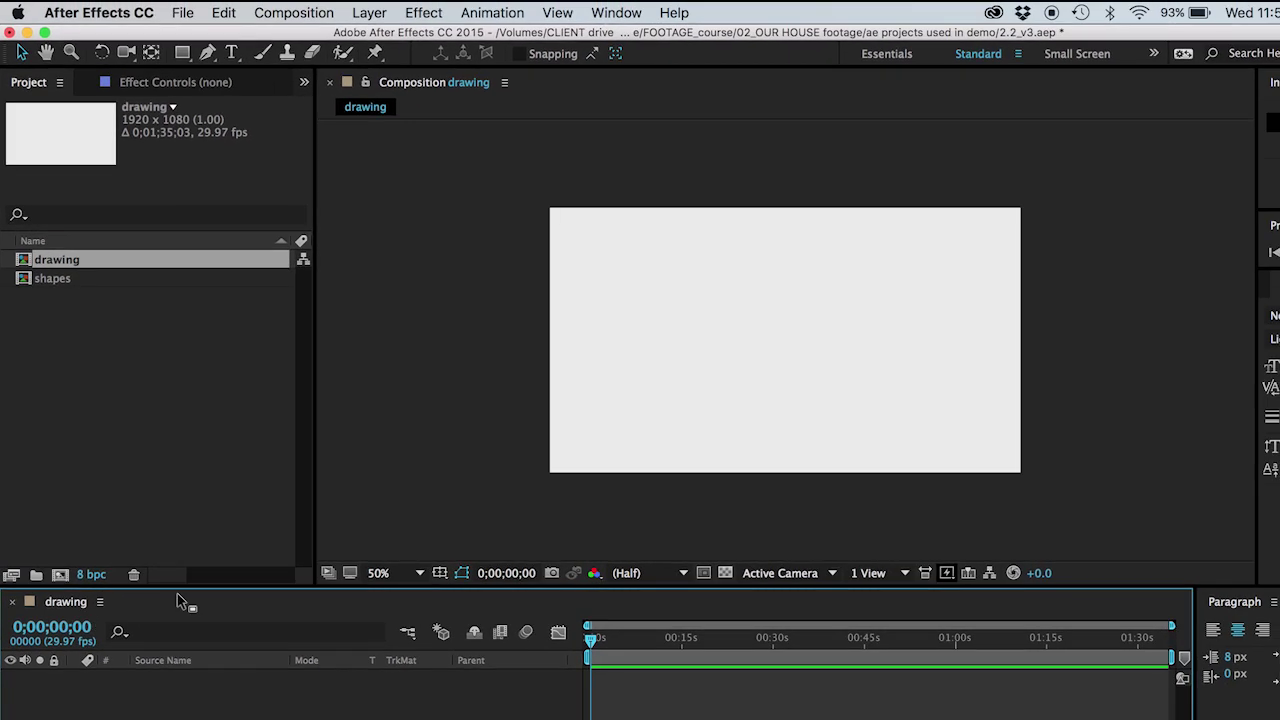
{"action": "left_click", "coordinate": [378, 10]}
{"action": "mouse_move", "coordinate": [390, 37]}
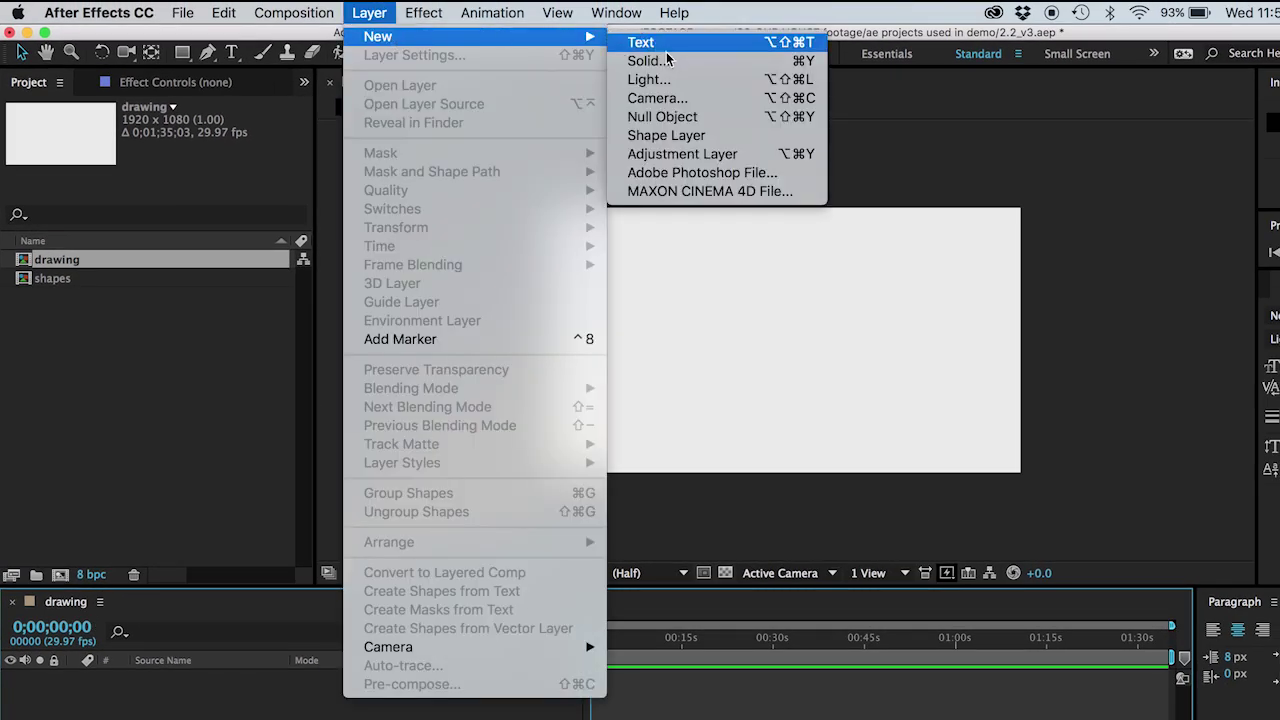
{"action": "left_click", "coordinate": [677, 137]}
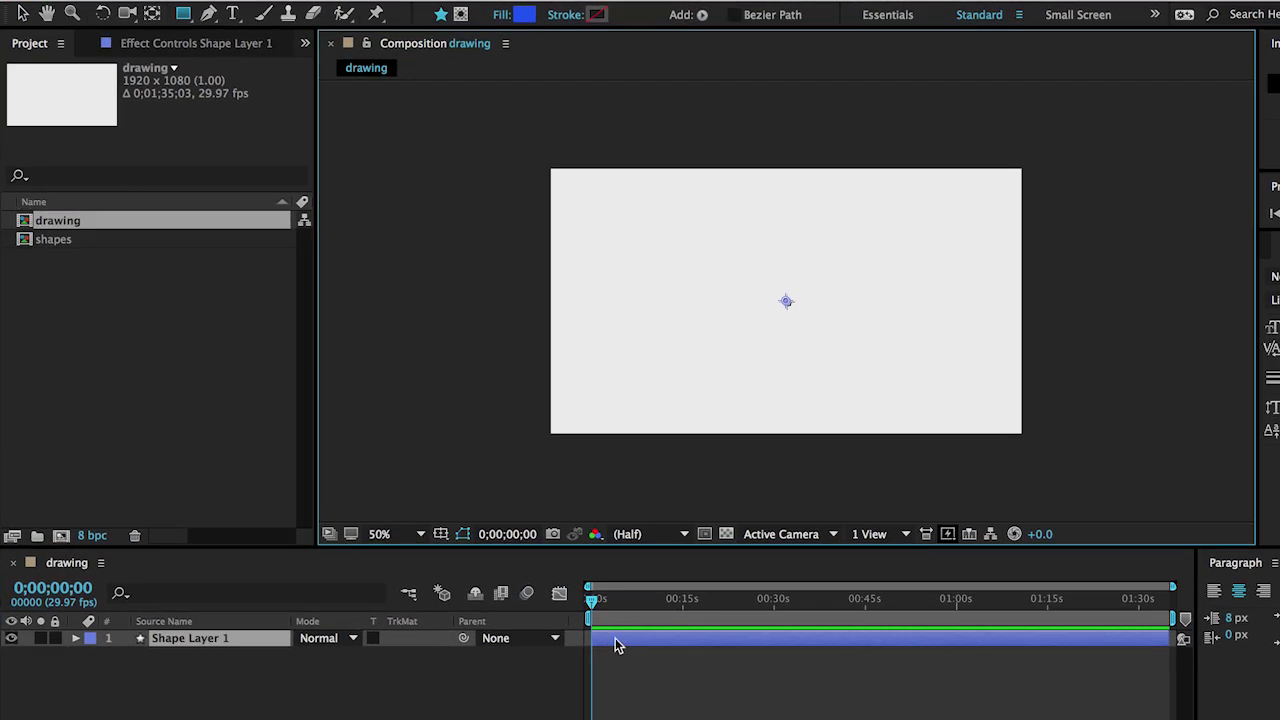
- Draw a small blue test rectangle in the upper-left part of the composition and delete it
{"action": "left_click", "coordinate": [186, 18]}
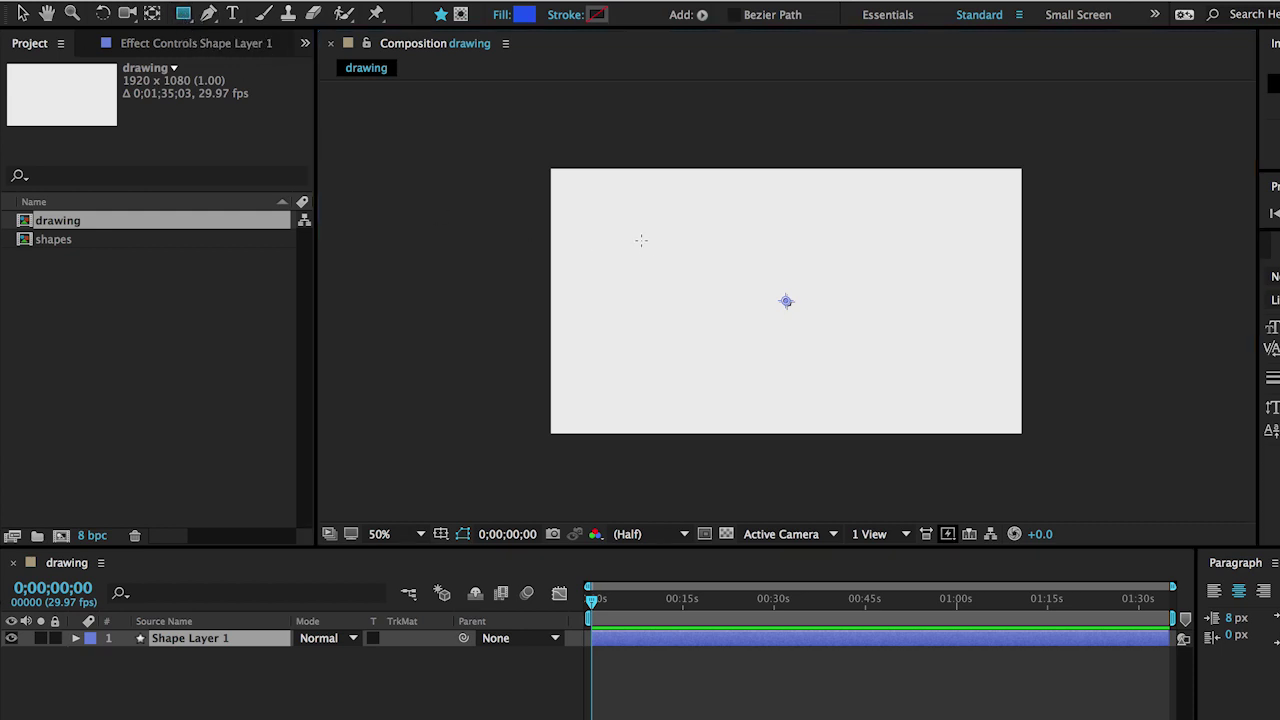
{"action": "left_click_drag", "start_coordinate": [641, 240], "coordinate": [721, 305]}
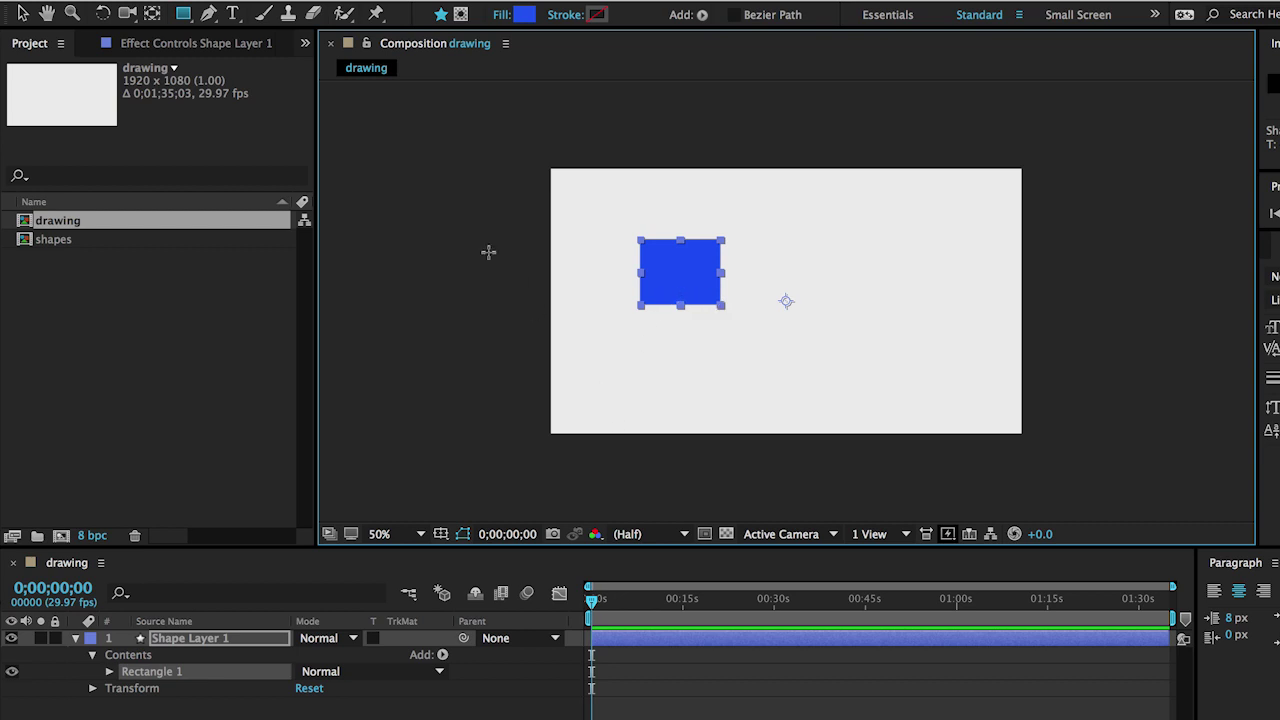
{"action": "key", "text": "Delete"}
- Draw a closed, irregular seven-point polygon with a notched top edge using the Pen tool
{"action": "left_click", "coordinate": [208, 15]}
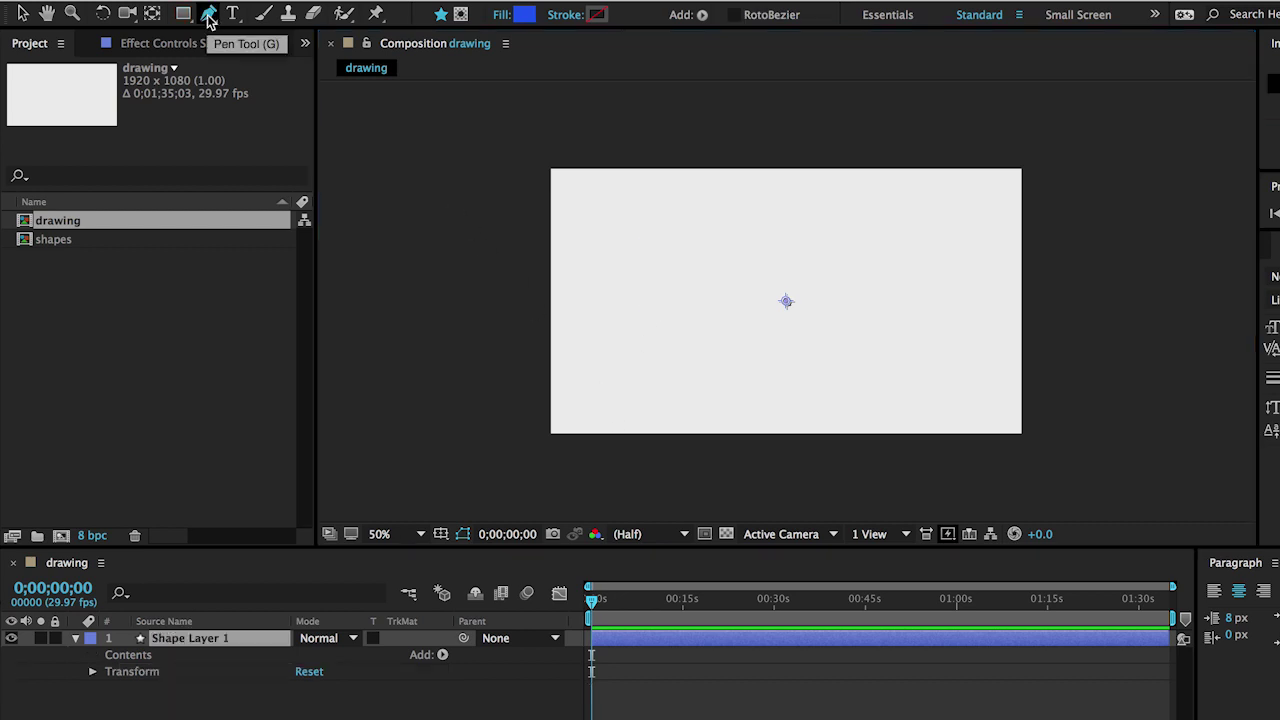
{"action": "left_click", "coordinate": [649, 215]}
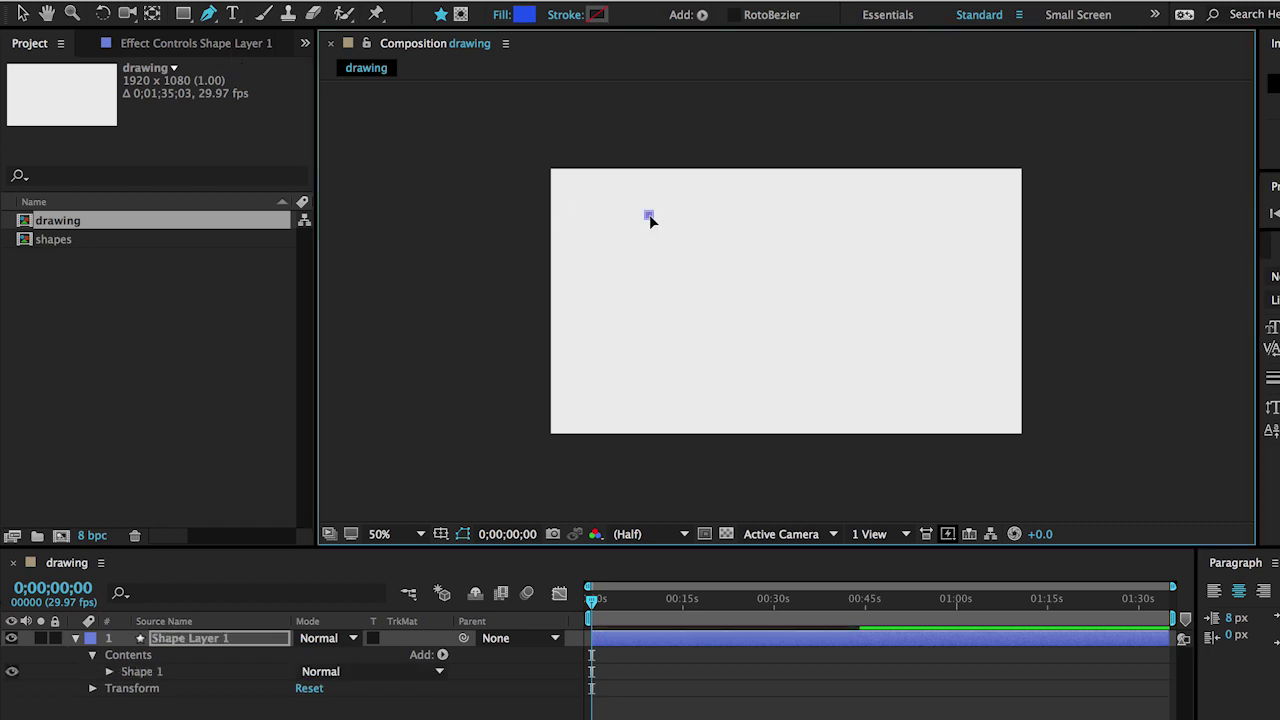
{"action": "left_click", "coordinate": [743, 260]}
{"action": "left_click", "coordinate": [830, 212]}
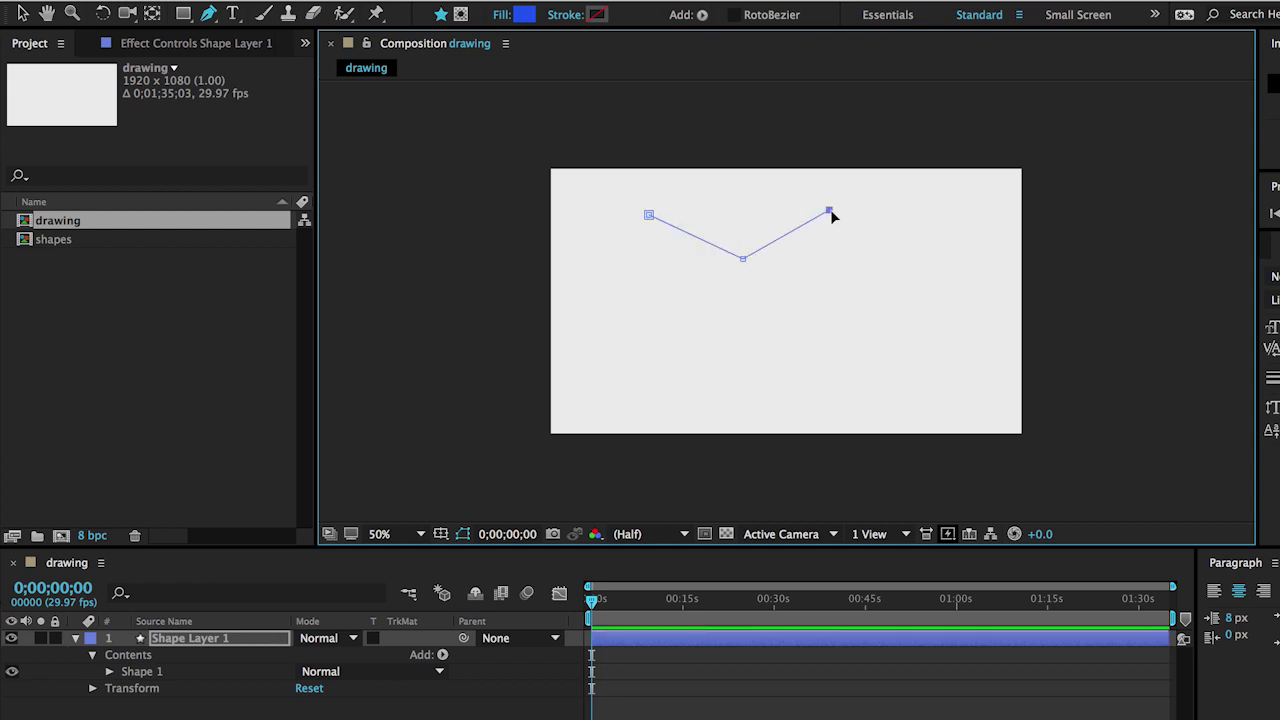
{"action": "left_click", "coordinate": [906, 300]}
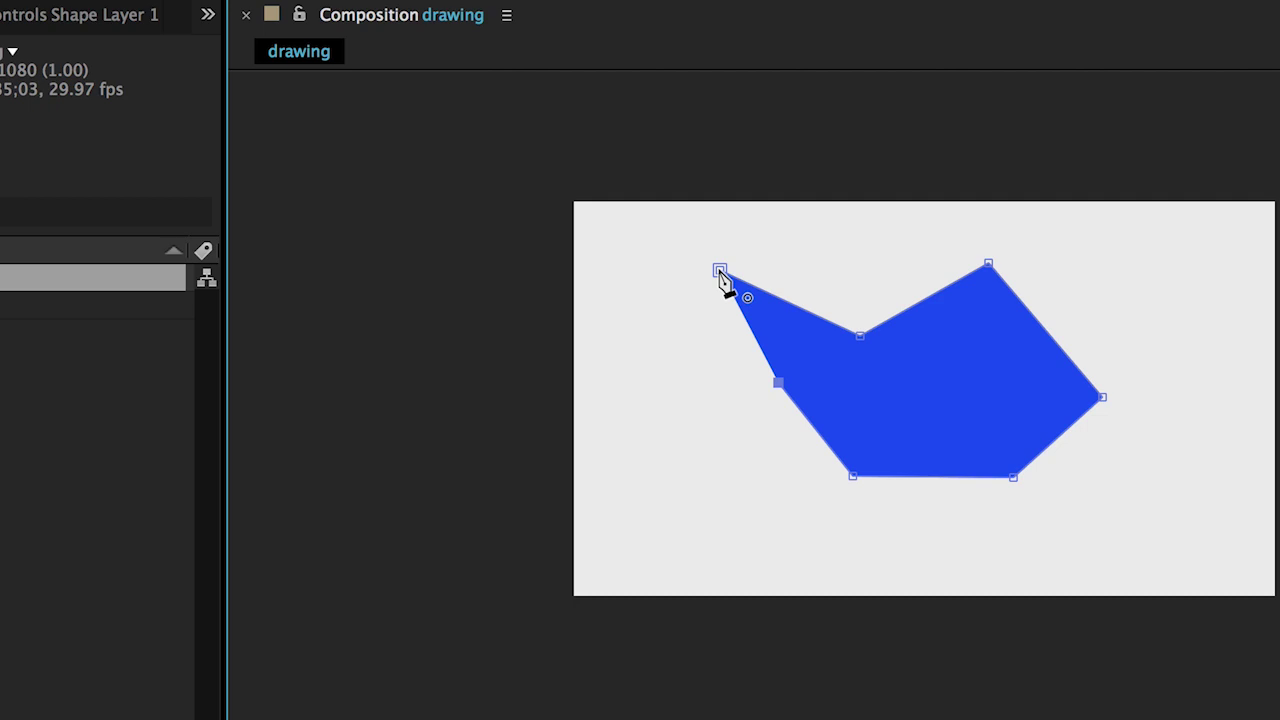
{"action": "left_click", "coordinate": [720, 272]}
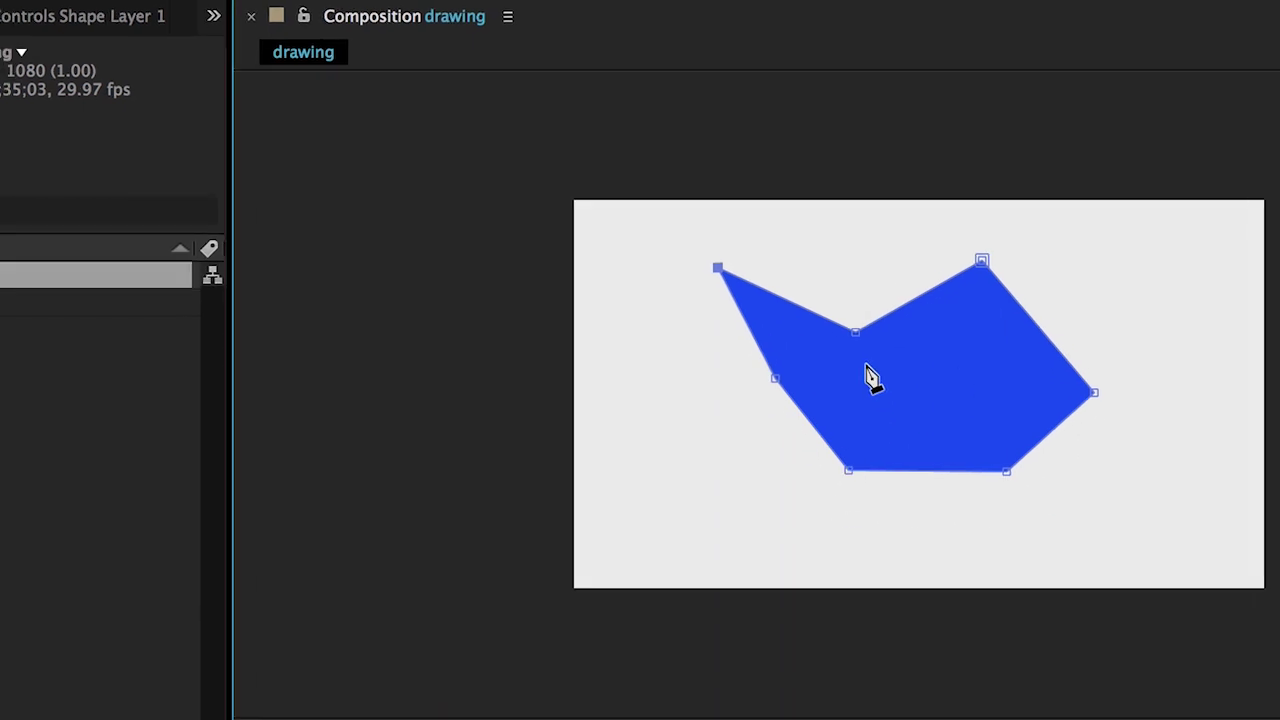
- Change the shape fill color to magenta with a hue of 291°
{"action": "left_click", "coordinate": [547, 13]}
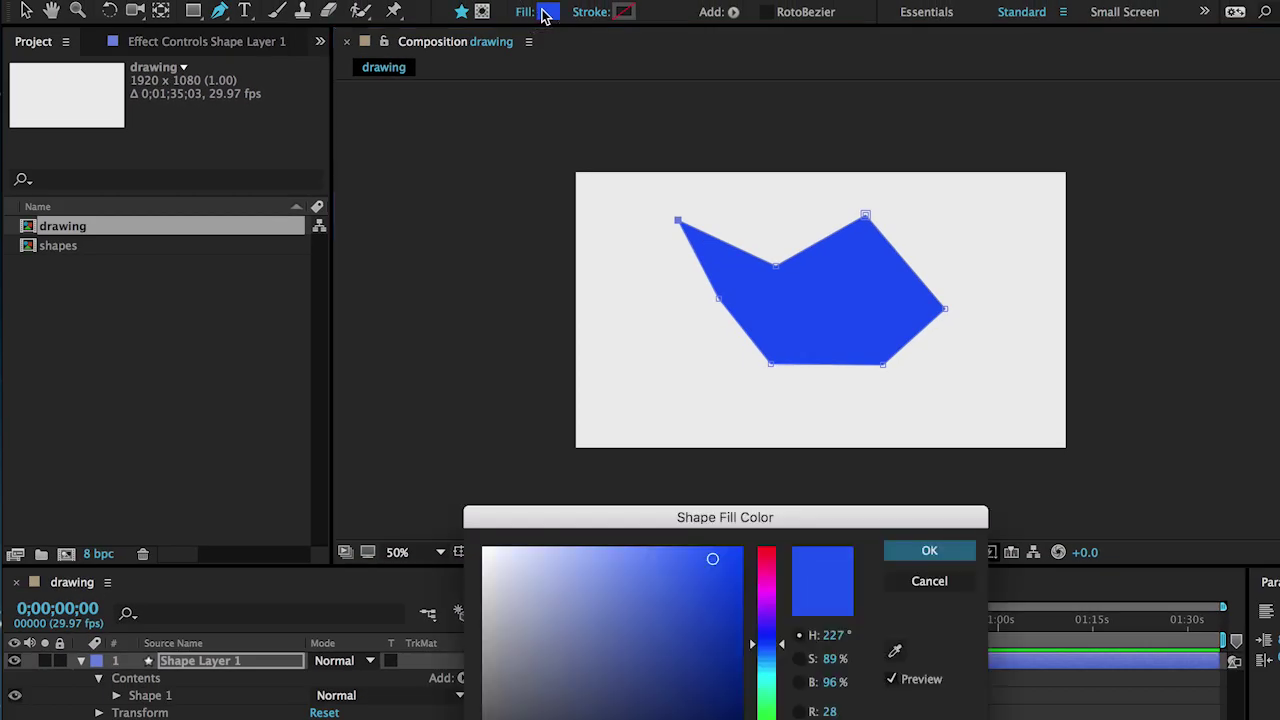
{"action": "left_click", "coordinate": [766, 597]}
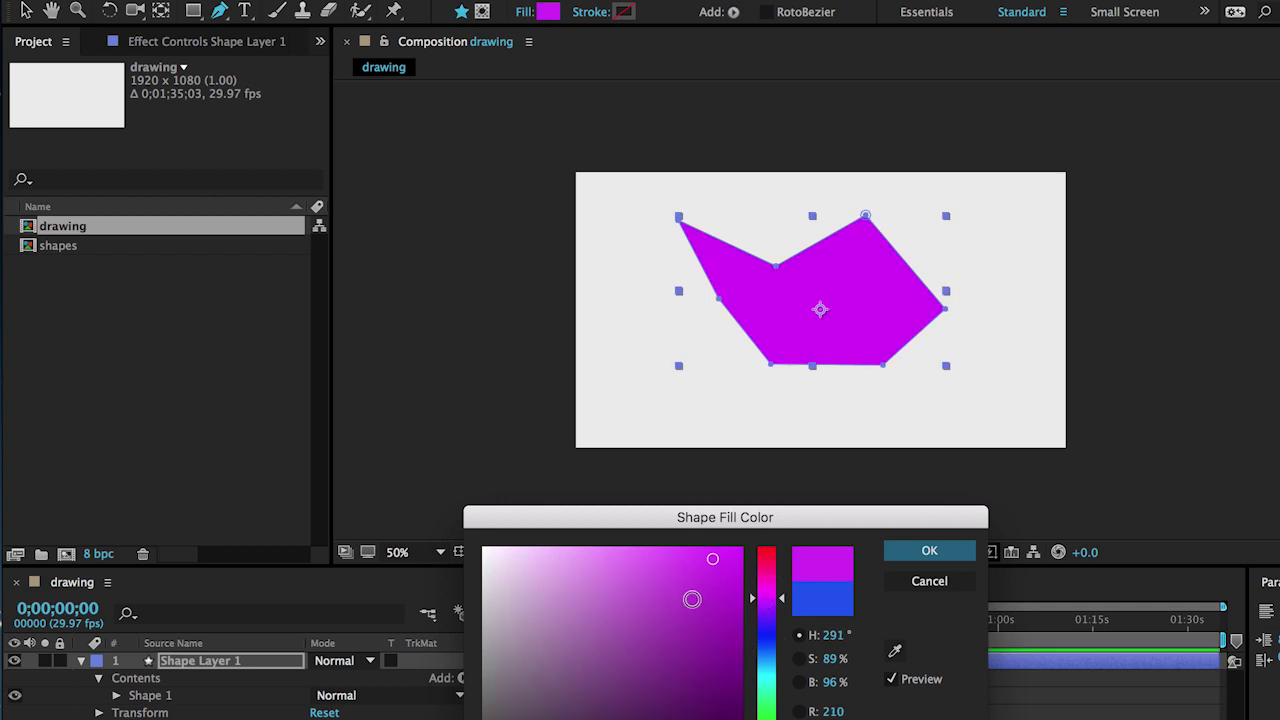
{"action": "left_click", "coordinate": [935, 550]}
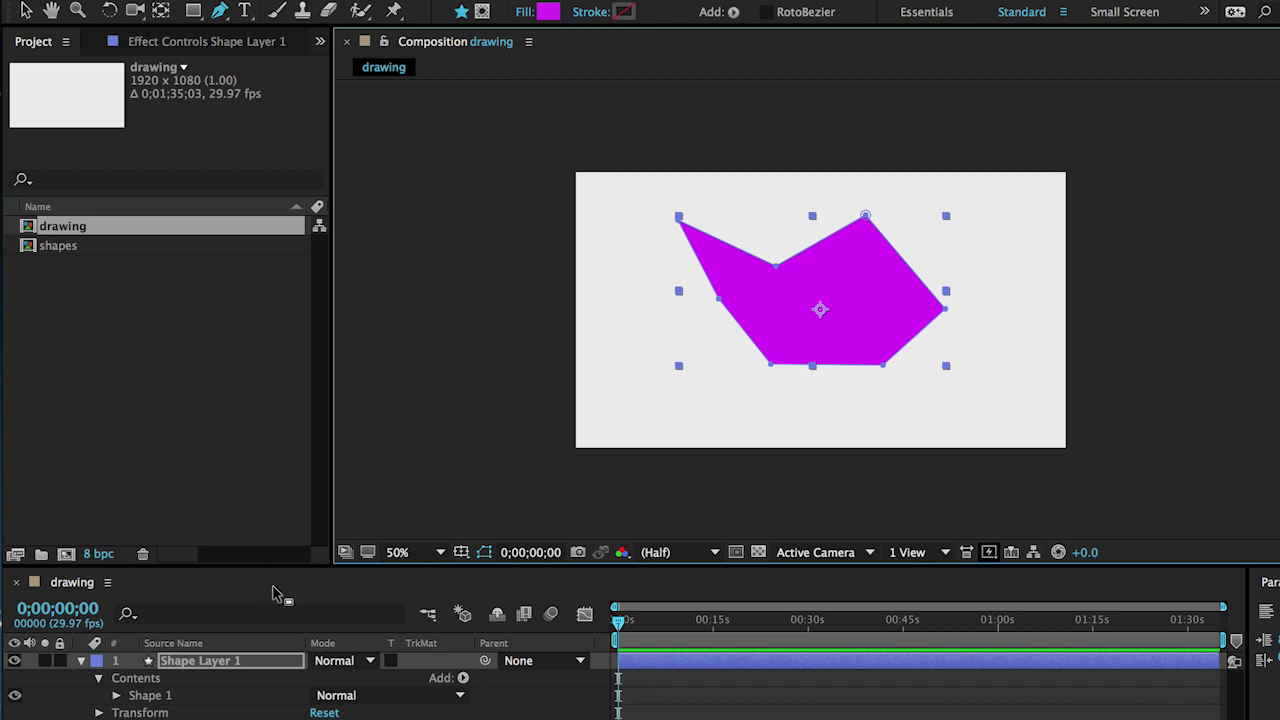
- Add vertices on the polygon's upper notch edge and both right-hand edges with the Add Vertex tool, pulling the two upper ones outward
{"action": "left_click", "coordinate": [155, 695]}
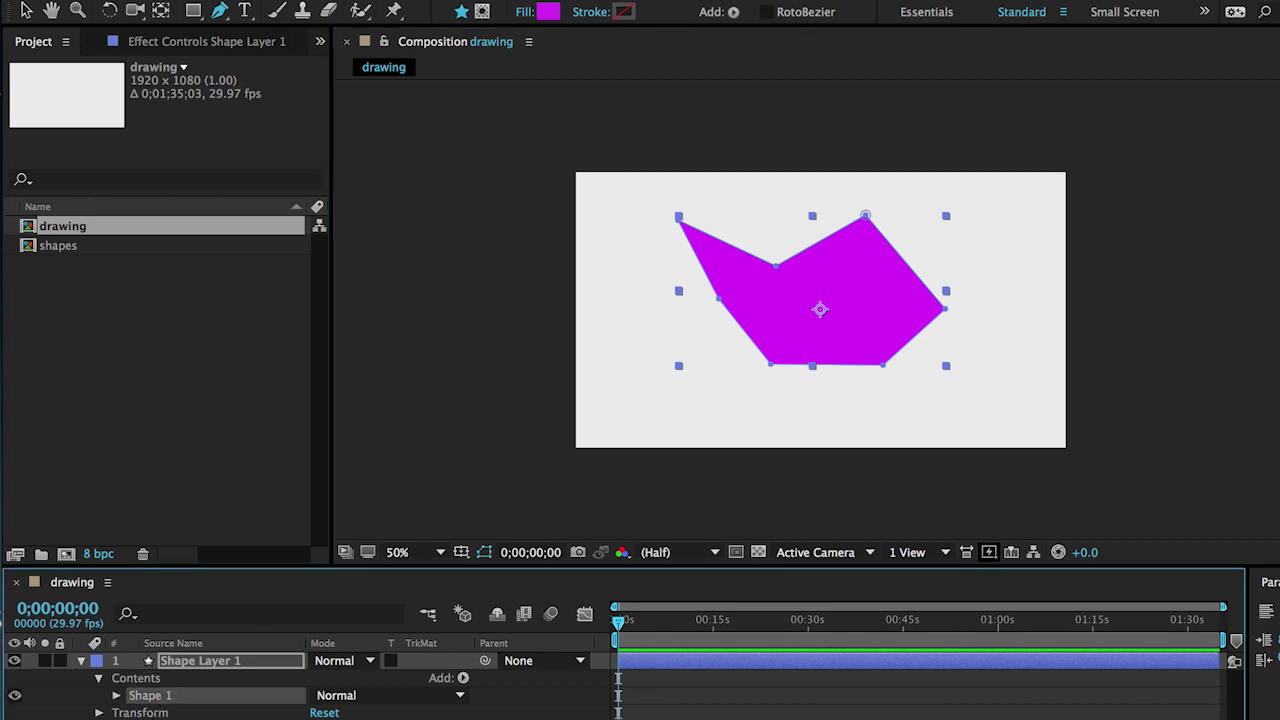
{"action": "left_click_drag", "start_coordinate": [220, 11], "coordinate": [287, 18]}
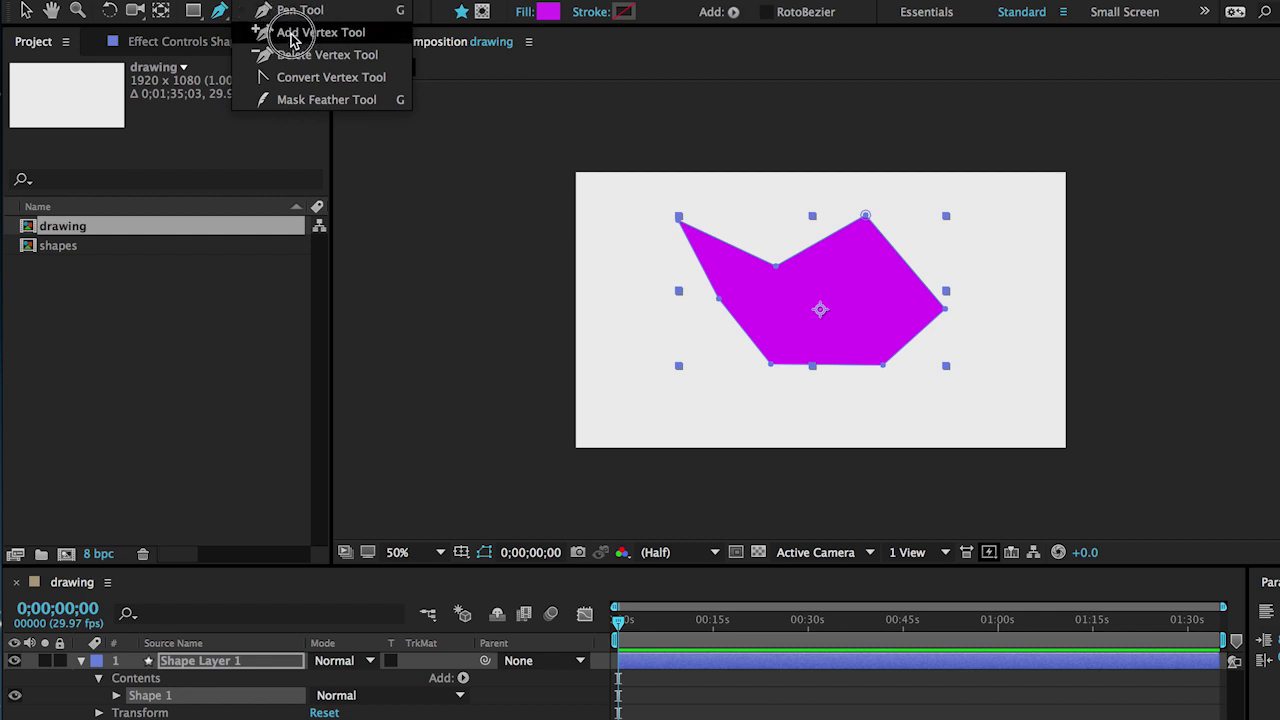
{"action": "left_click_drag", "start_coordinate": [292, 38], "coordinate": [292, 38]}
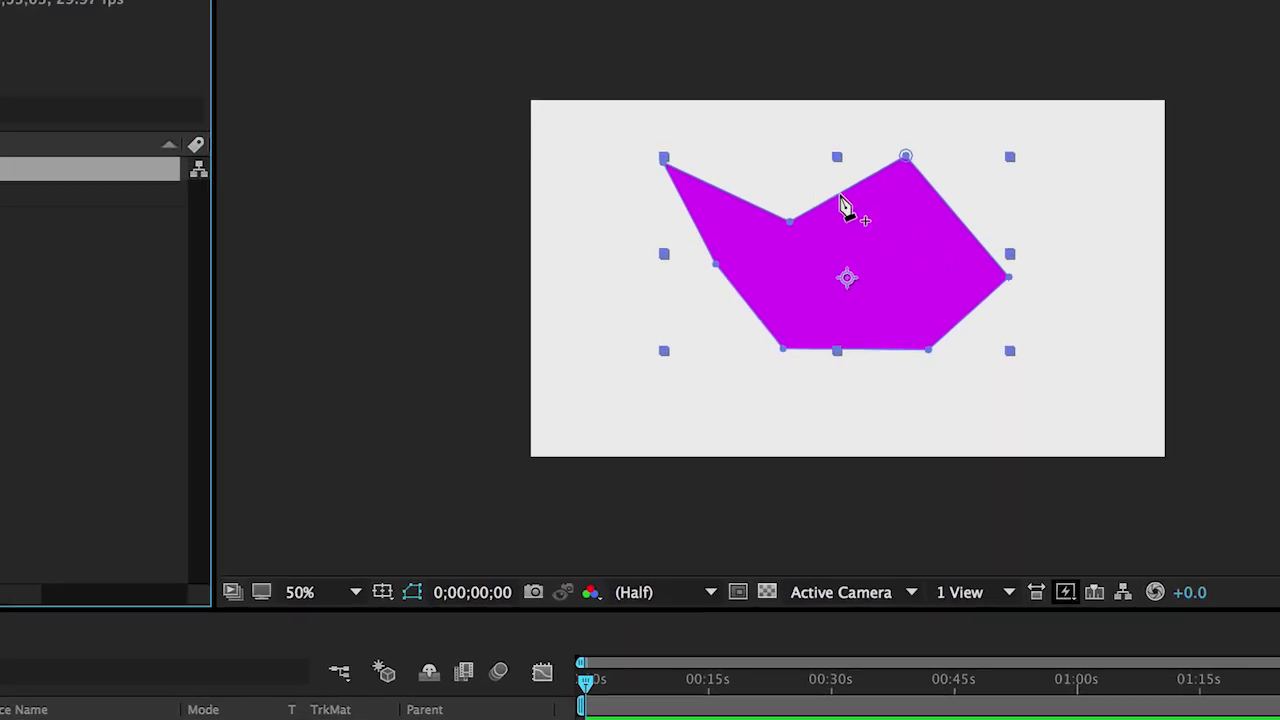
{"action": "left_click", "coordinate": [838, 194]}
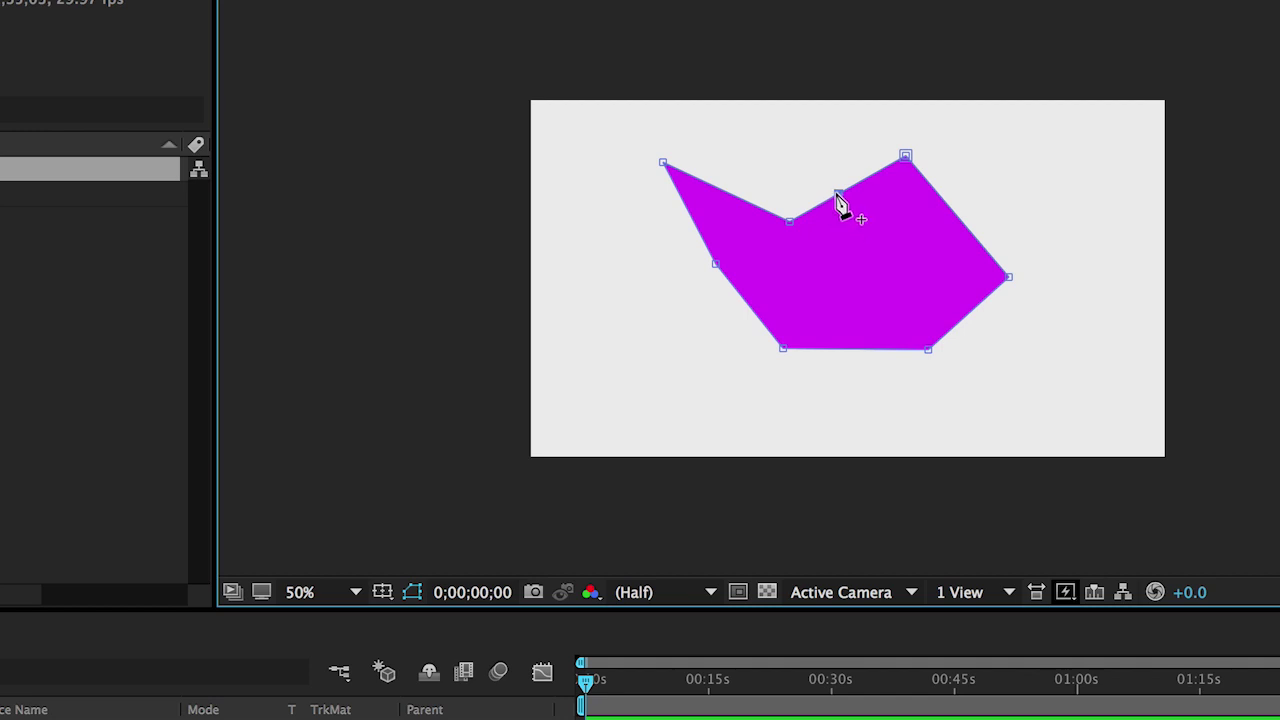
{"action": "left_click_drag", "start_coordinate": [838, 196], "coordinate": [818, 155]}
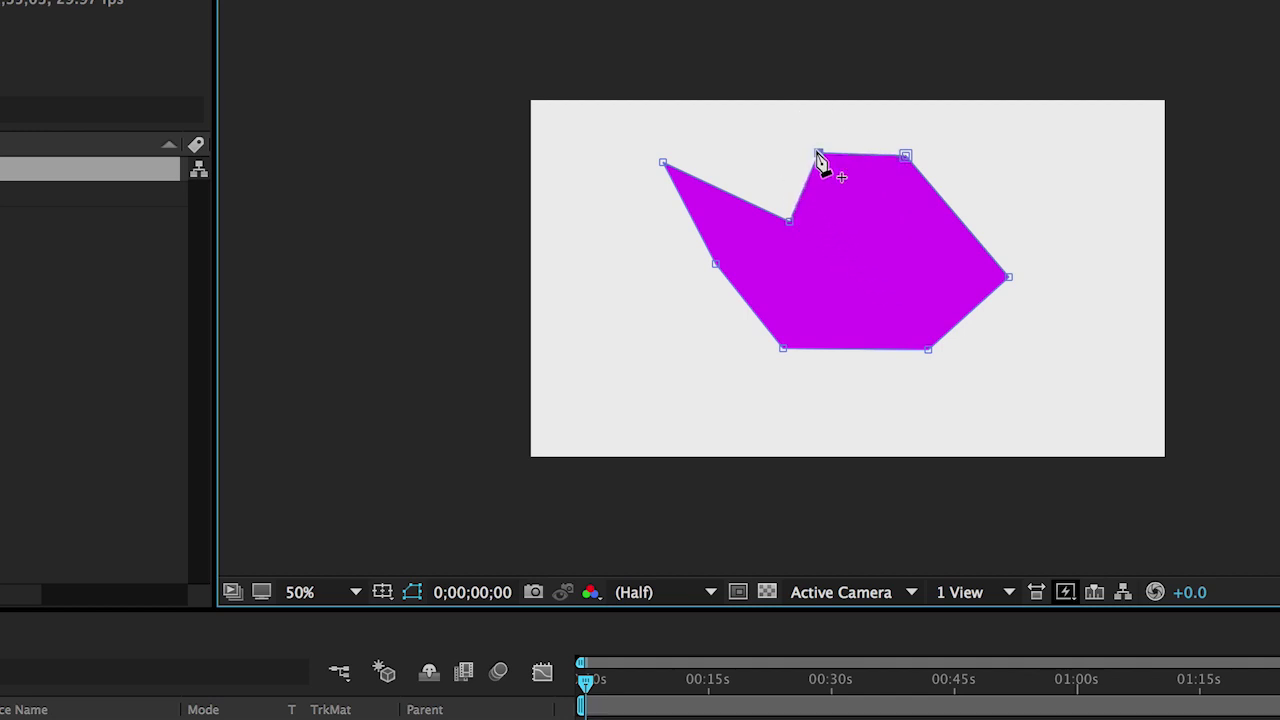
{"action": "left_click", "coordinate": [953, 212]}
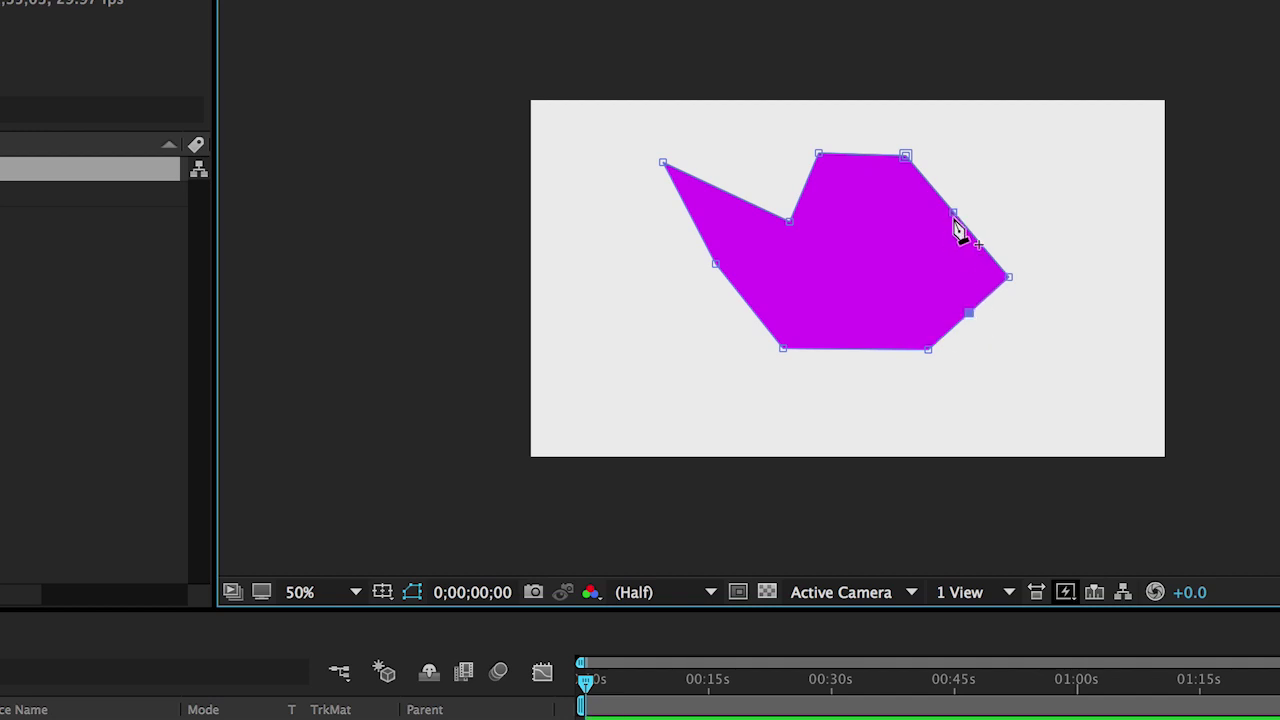
{"action": "left_click_drag", "start_coordinate": [953, 212], "coordinate": [1034, 180]}
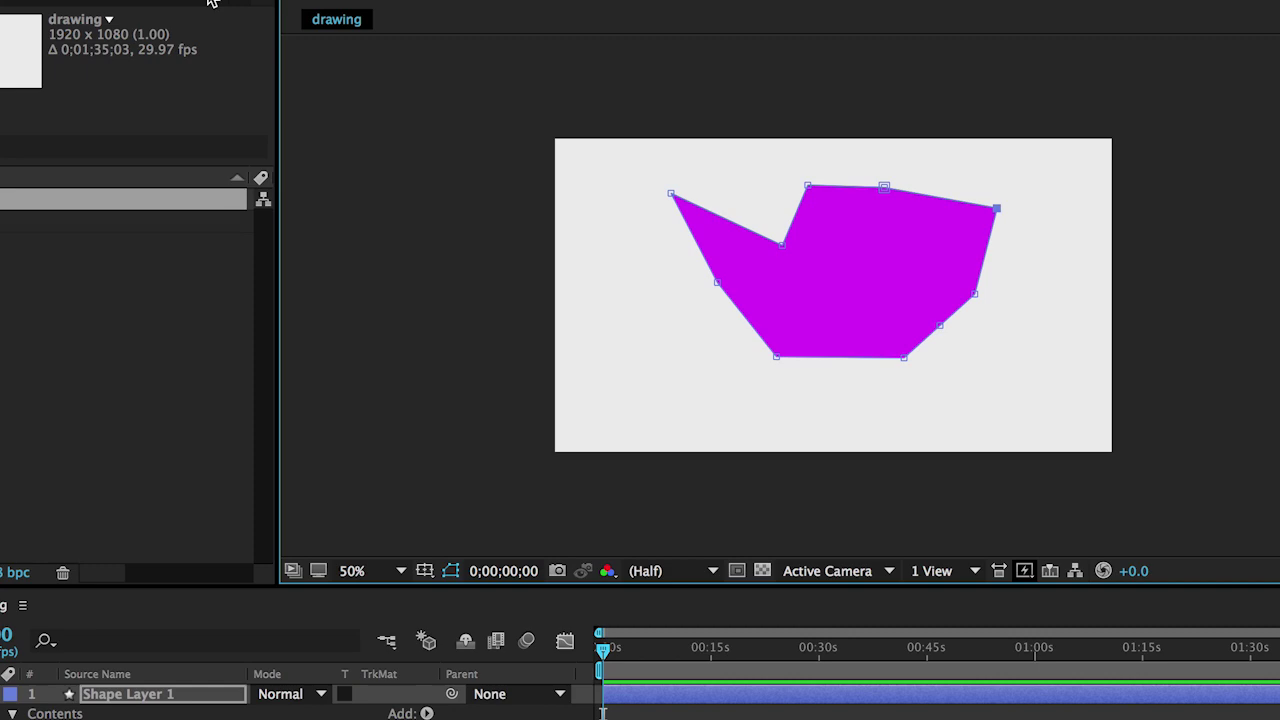
- Remove the notch vertex, the vertex on the upper right edge and the extra lower-right vertex with the Delete Vertex tool
{"action": "left_click_drag", "start_coordinate": [216, 12], "coordinate": [281, 55]}
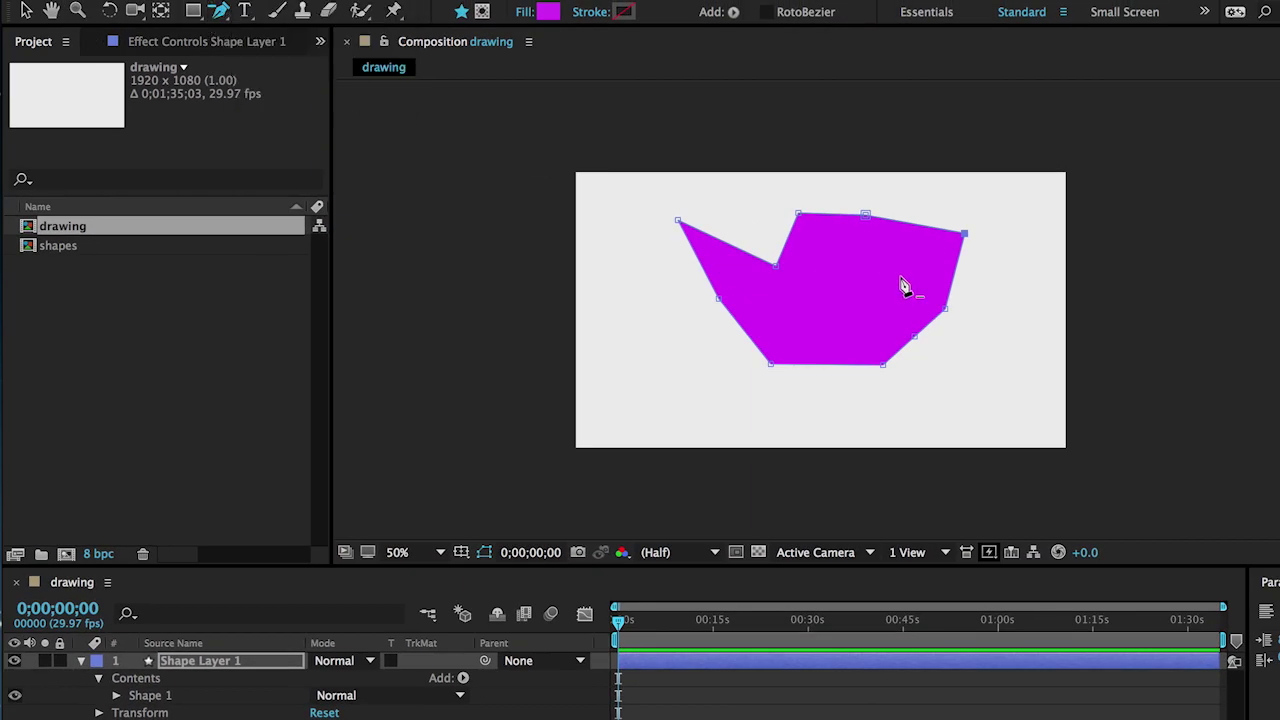
{"action": "left_click", "coordinate": [776, 265]}
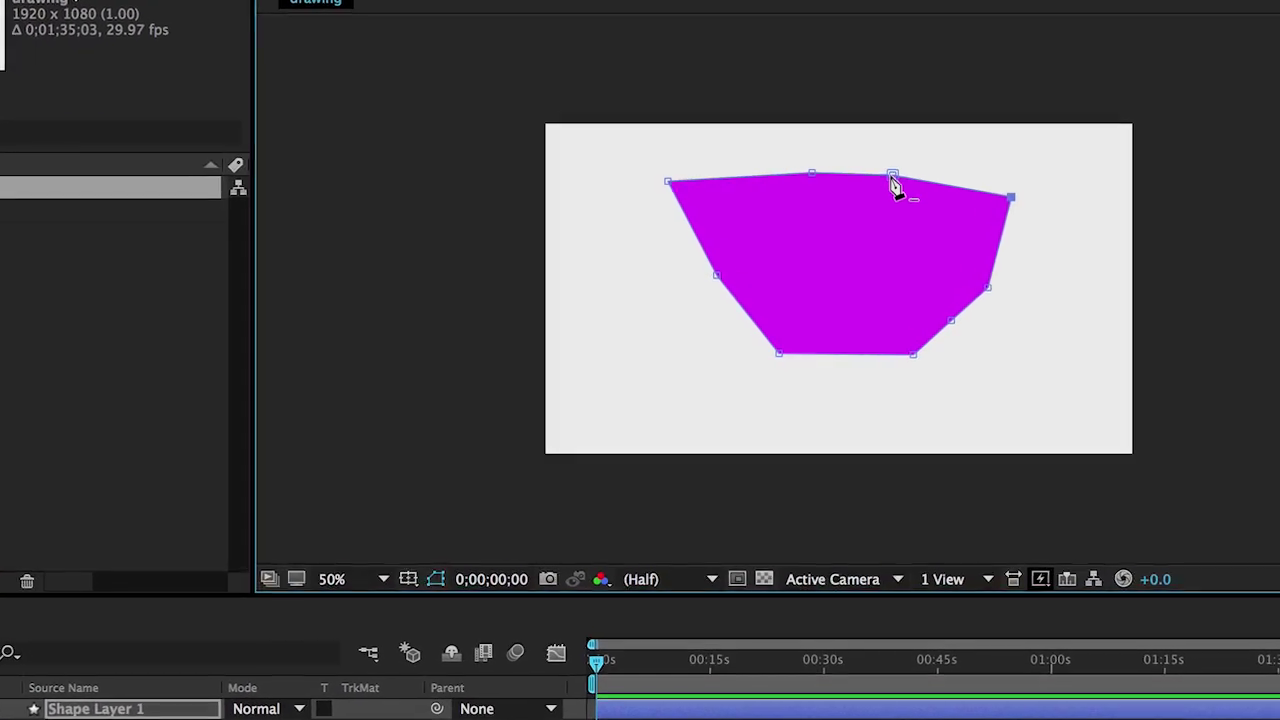
{"action": "left_click", "coordinate": [883, 188]}
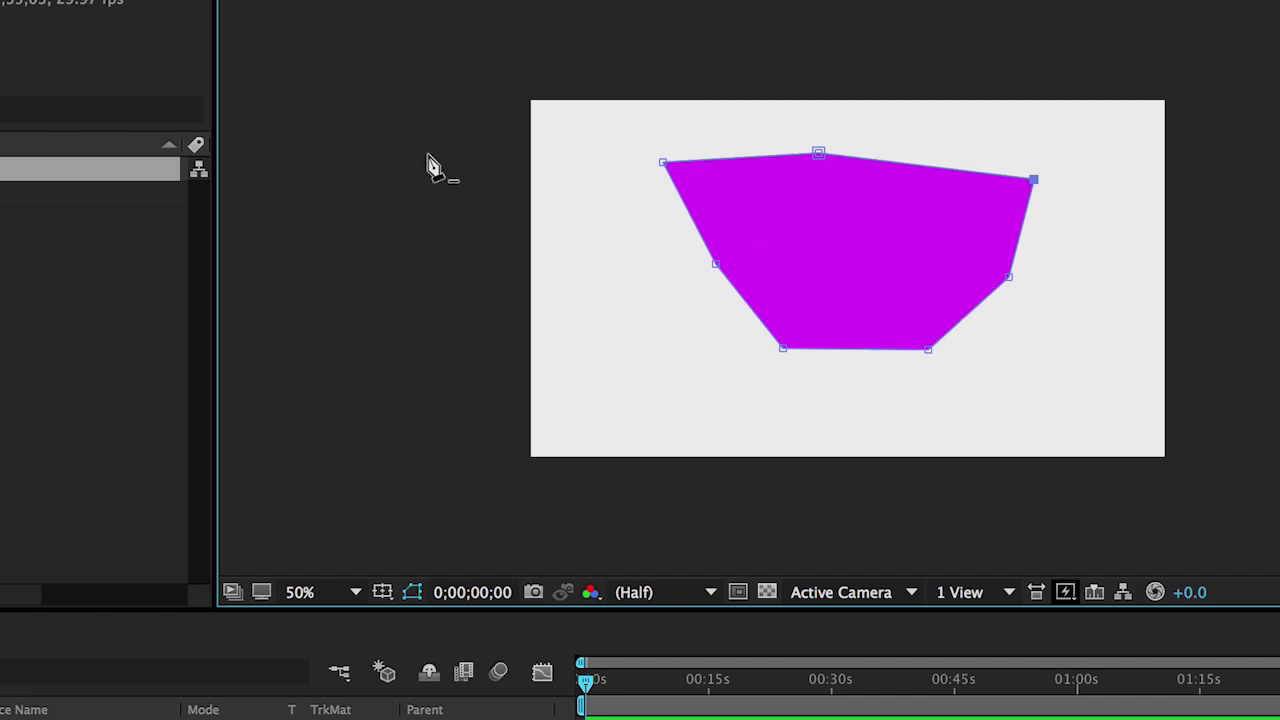
- Round the two upper corners and two bottom corners with the Convert Vertex tool, and turn the upper-left one back into a sharp corner
{"action": "left_click_drag", "start_coordinate": [144, 0], "coordinate": [200, 35]}
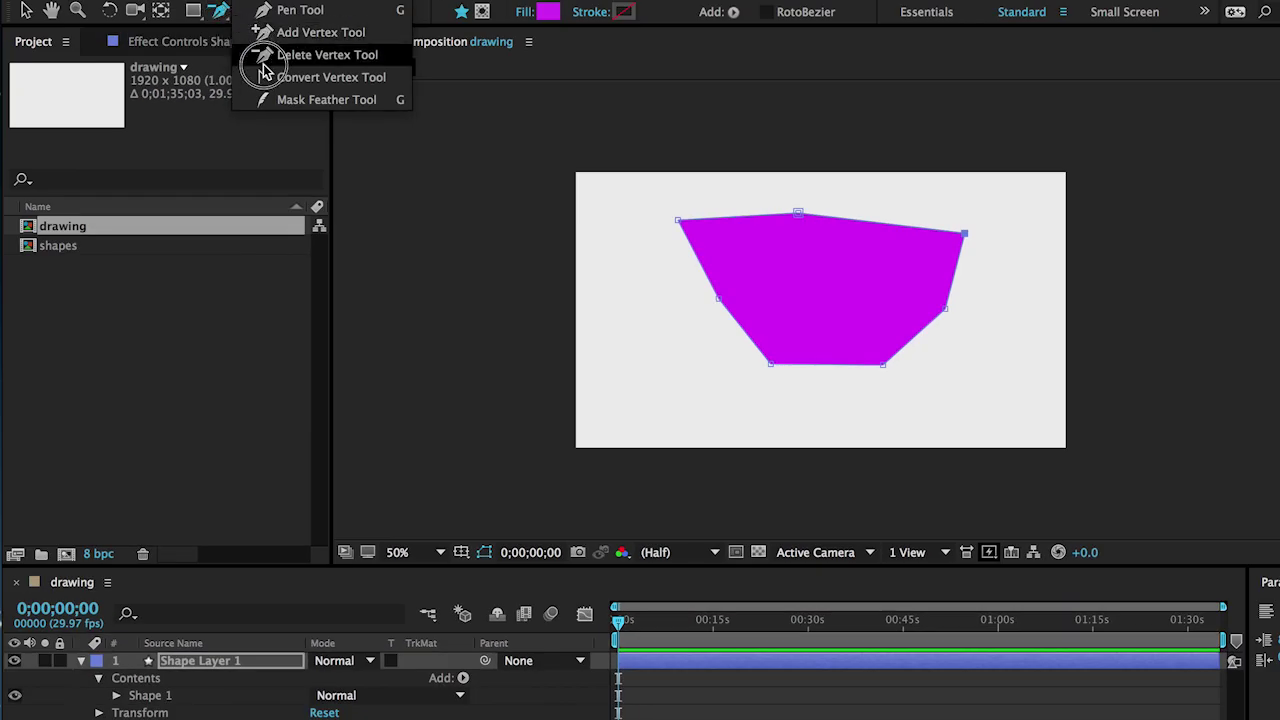
{"action": "left_click_drag", "start_coordinate": [268, 84], "coordinate": [317, 80]}
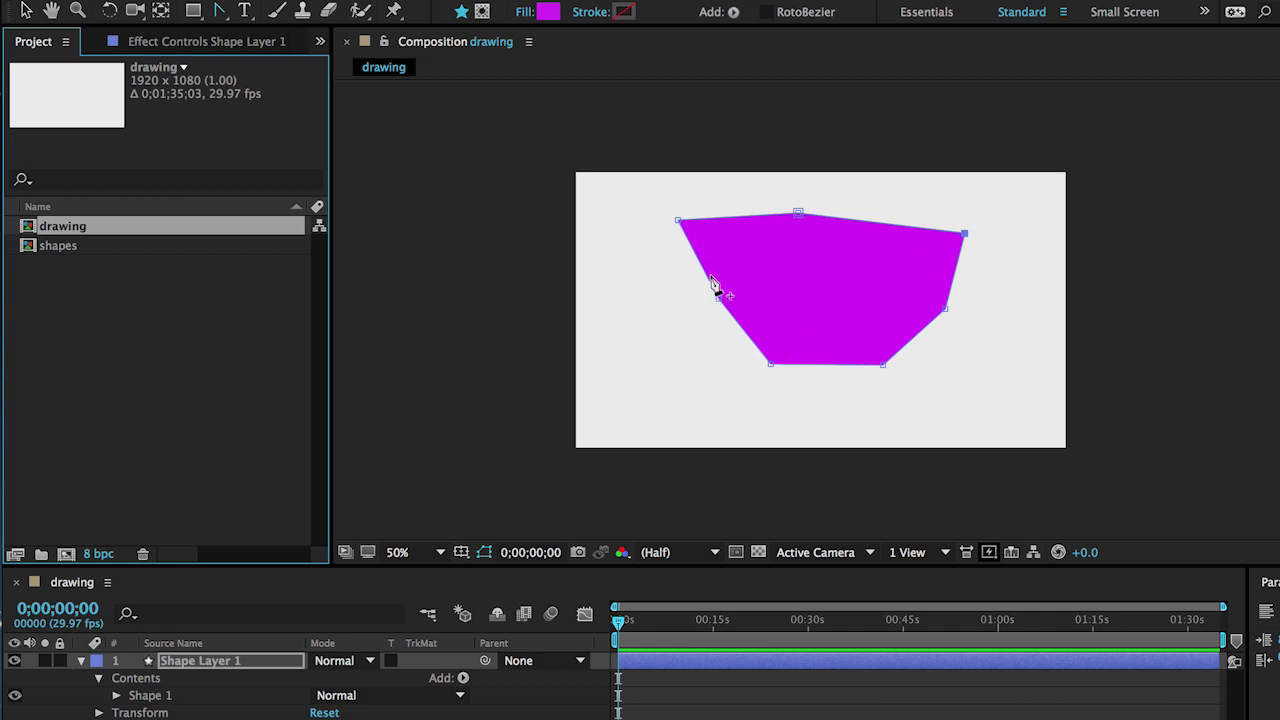
{"action": "left_click", "coordinate": [679, 222]}
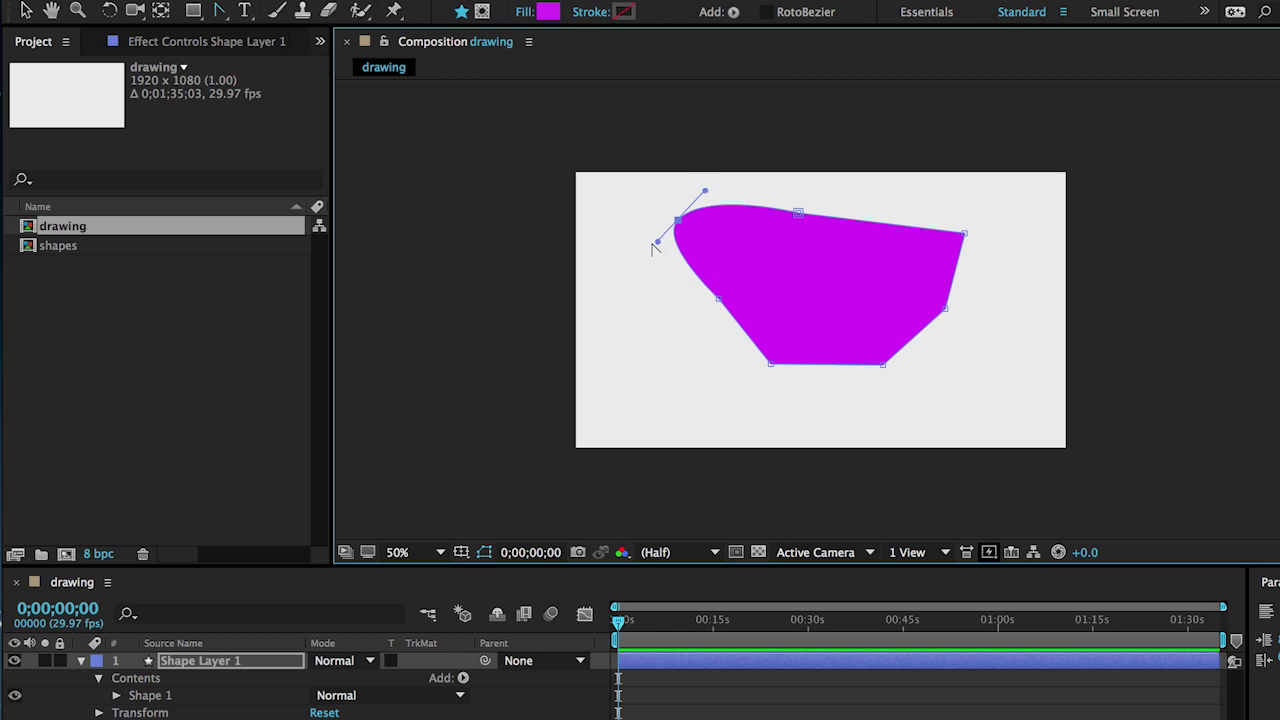
{"action": "left_click_drag", "start_coordinate": [659, 247], "coordinate": [613, 283]}
{"action": "left_click_drag", "start_coordinate": [964, 234], "coordinate": [986, 246]}
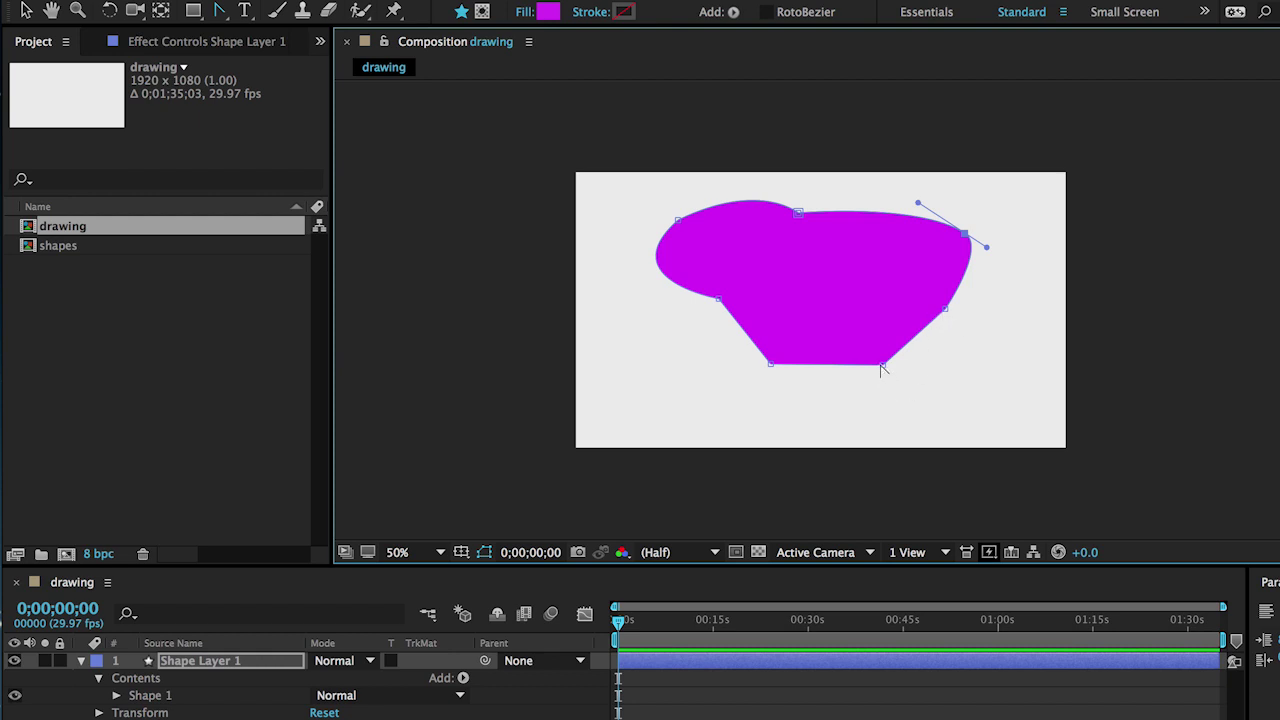
{"action": "left_click_drag", "start_coordinate": [882, 367], "coordinate": [908, 363]}
{"action": "left_click_drag", "start_coordinate": [770, 364], "coordinate": [745, 354]}
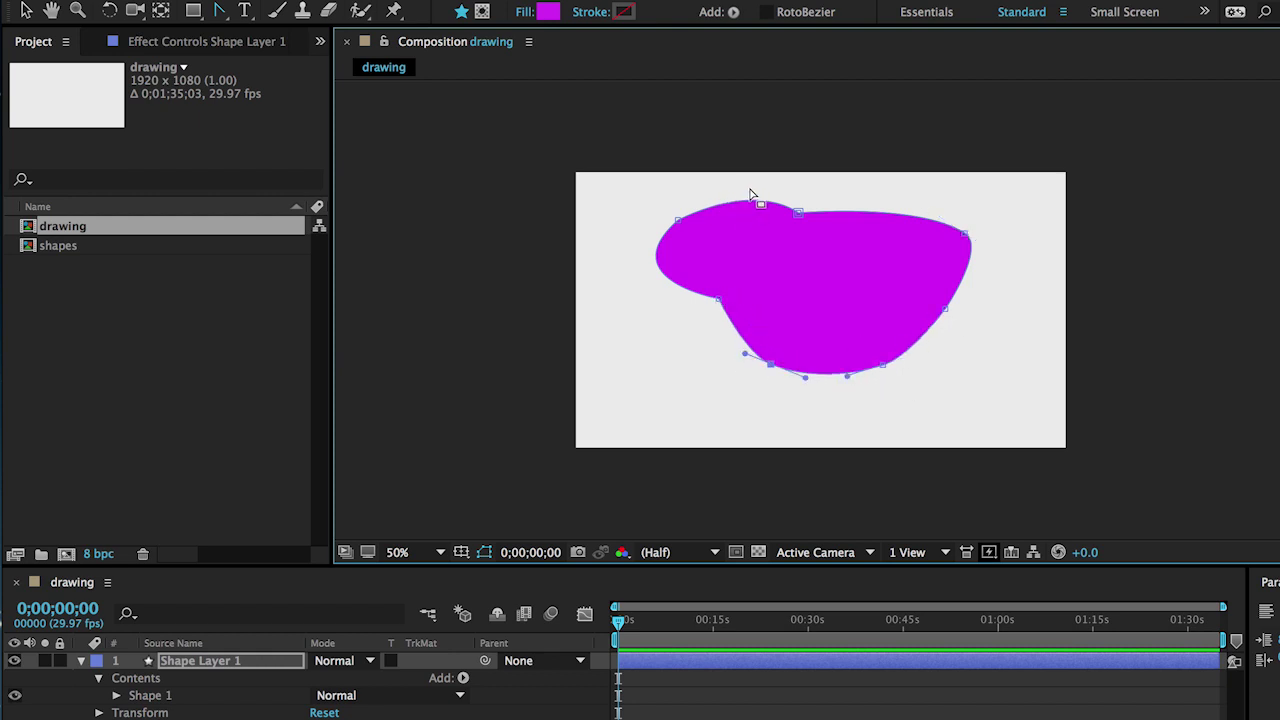
{"action": "left_click", "coordinate": [677, 222]}
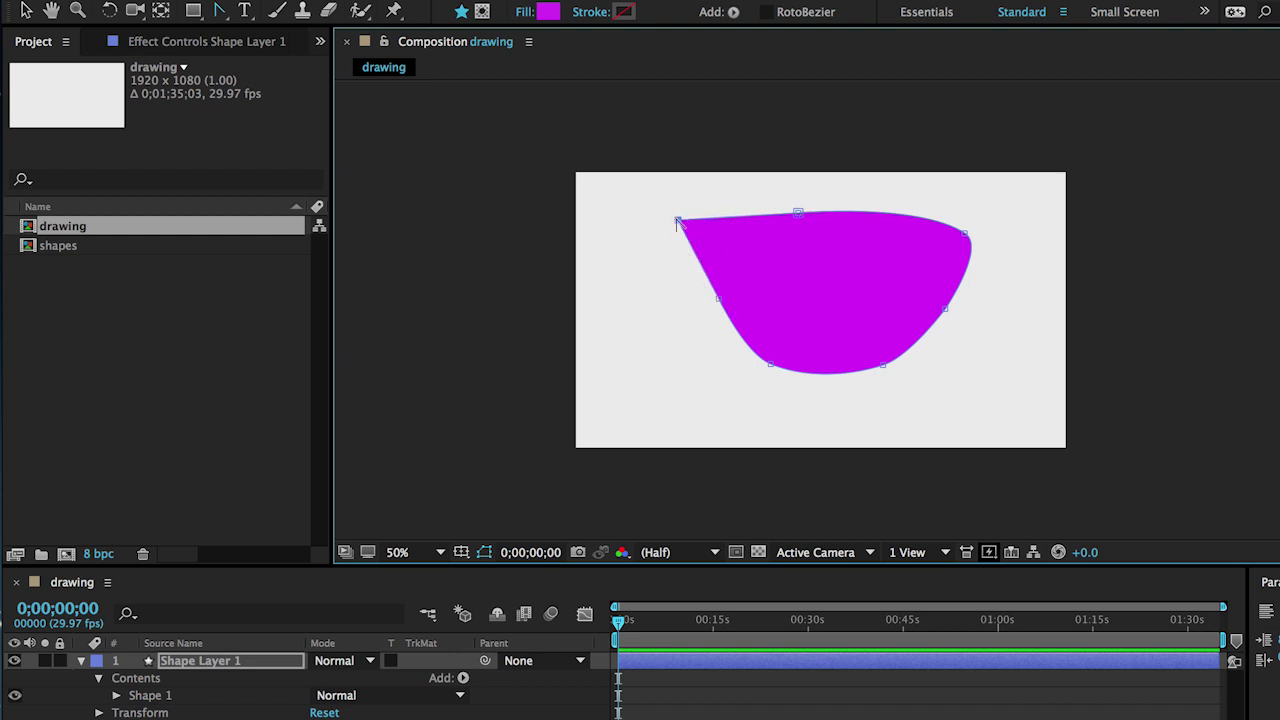
- Delete the magenta shape from Shape Layer 1 and activate the Pen tool for a new path
{"action": "left_click", "coordinate": [150, 695]}
{"action": "key", "text": "Delete"}
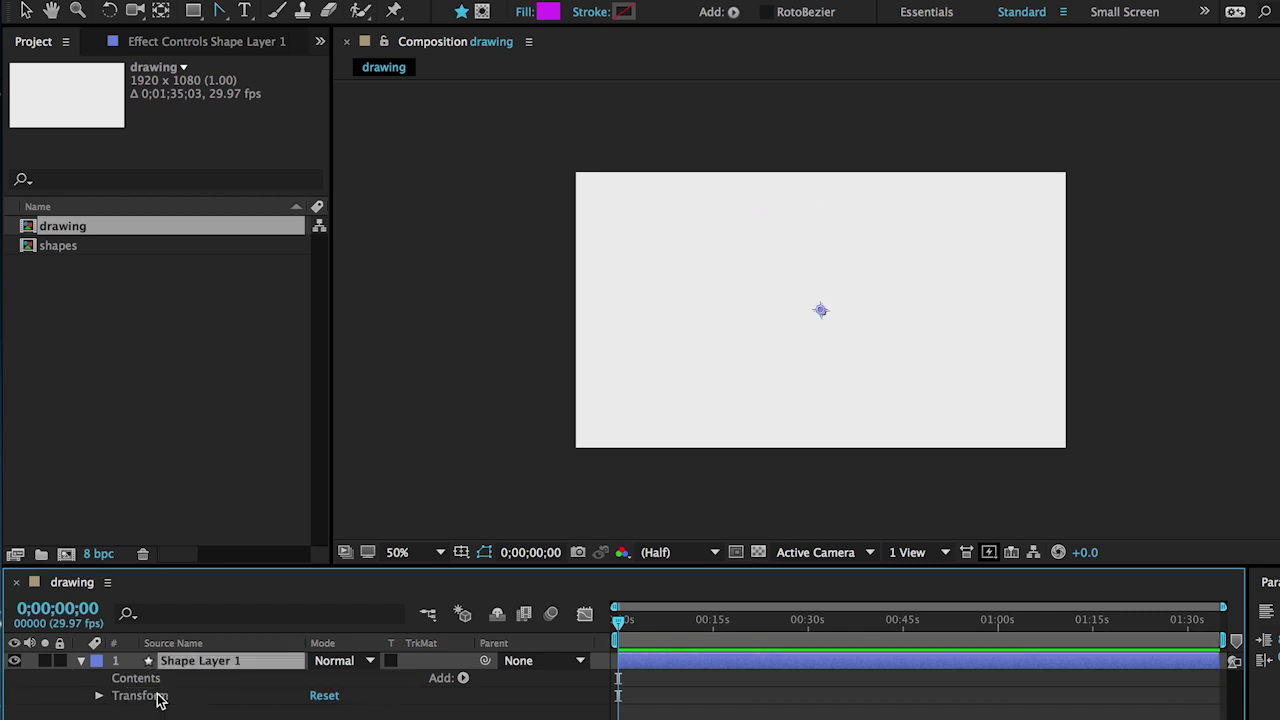
{"action": "left_click", "coordinate": [219, 10]}
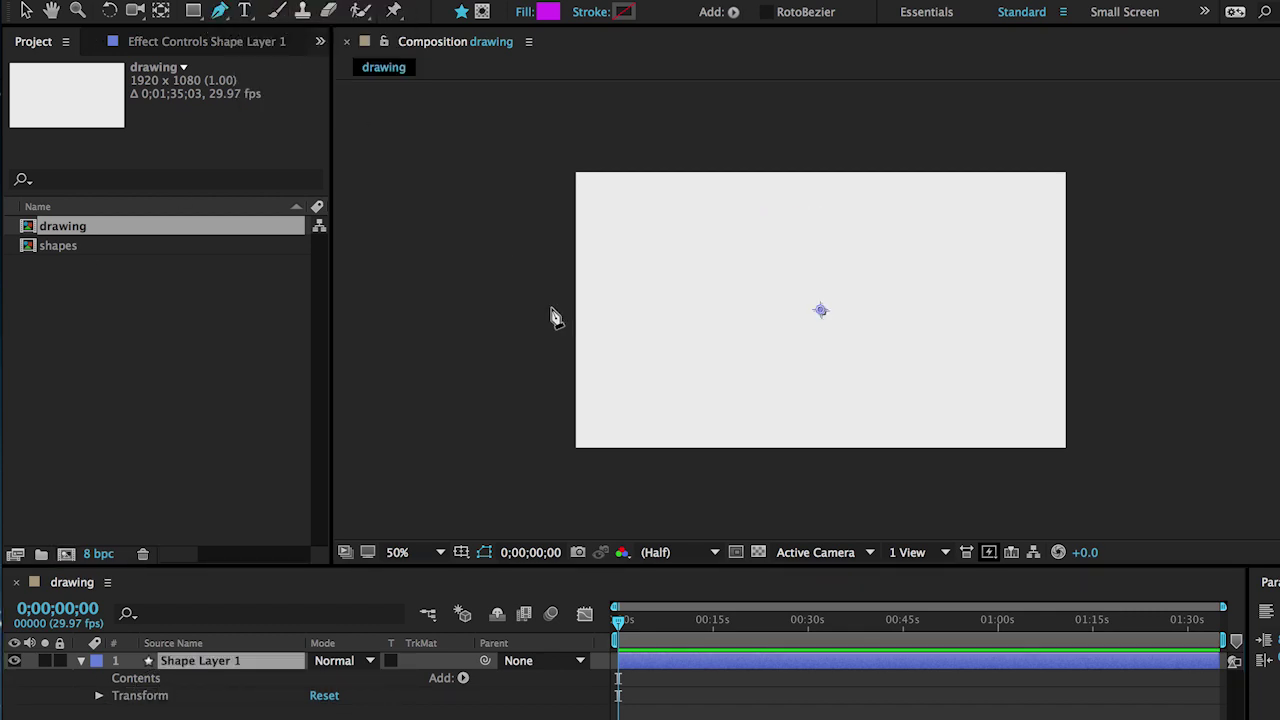
- Start a Pen path across the canvas's upper half with three straight zigzag vertices, followed by a curved vertex with its handles pulled out diagonally
{"action": "left_click", "coordinate": [712, 223]}
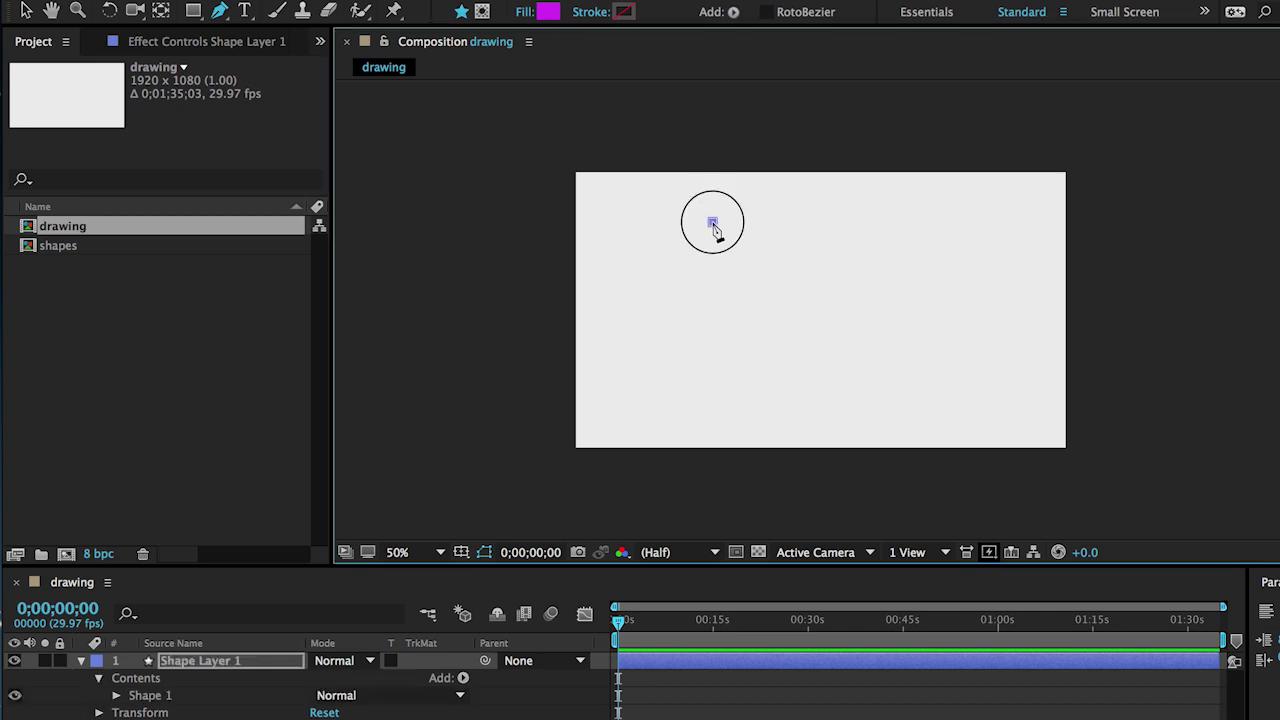
{"action": "left_click", "coordinate": [774, 267]}
{"action": "left_click", "coordinate": [833, 245]}
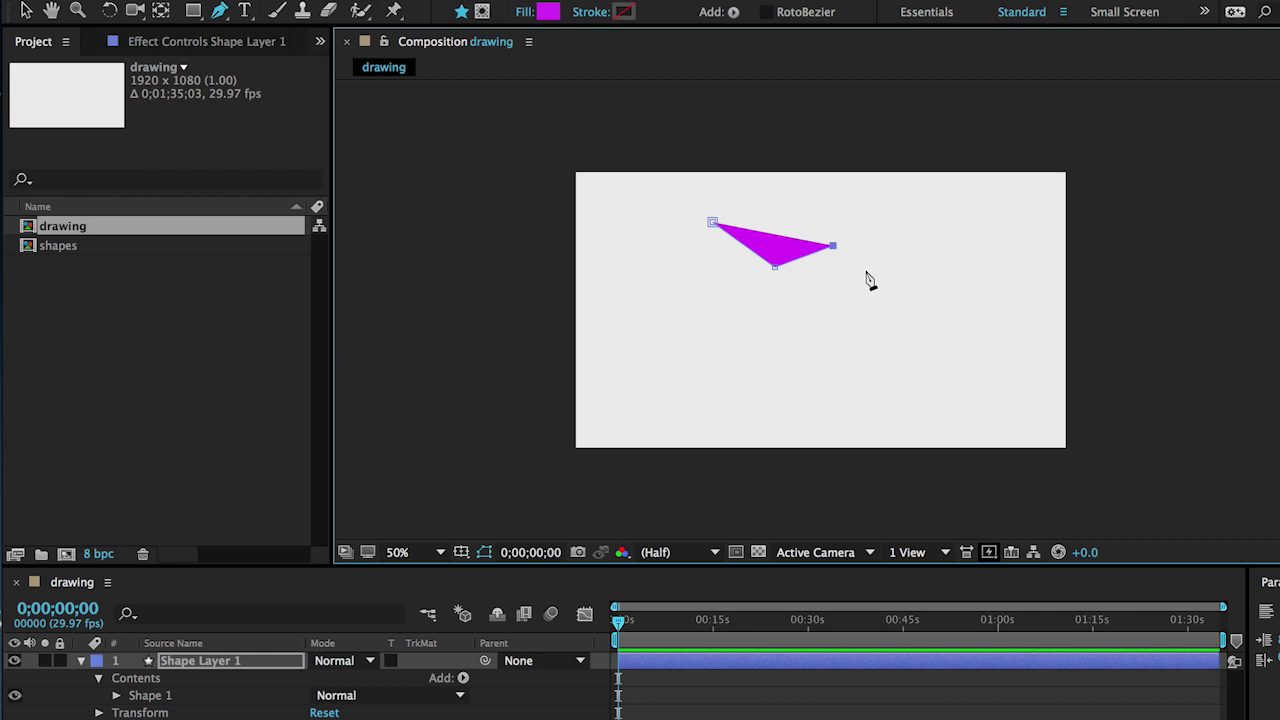
{"action": "left_click", "coordinate": [867, 270]}
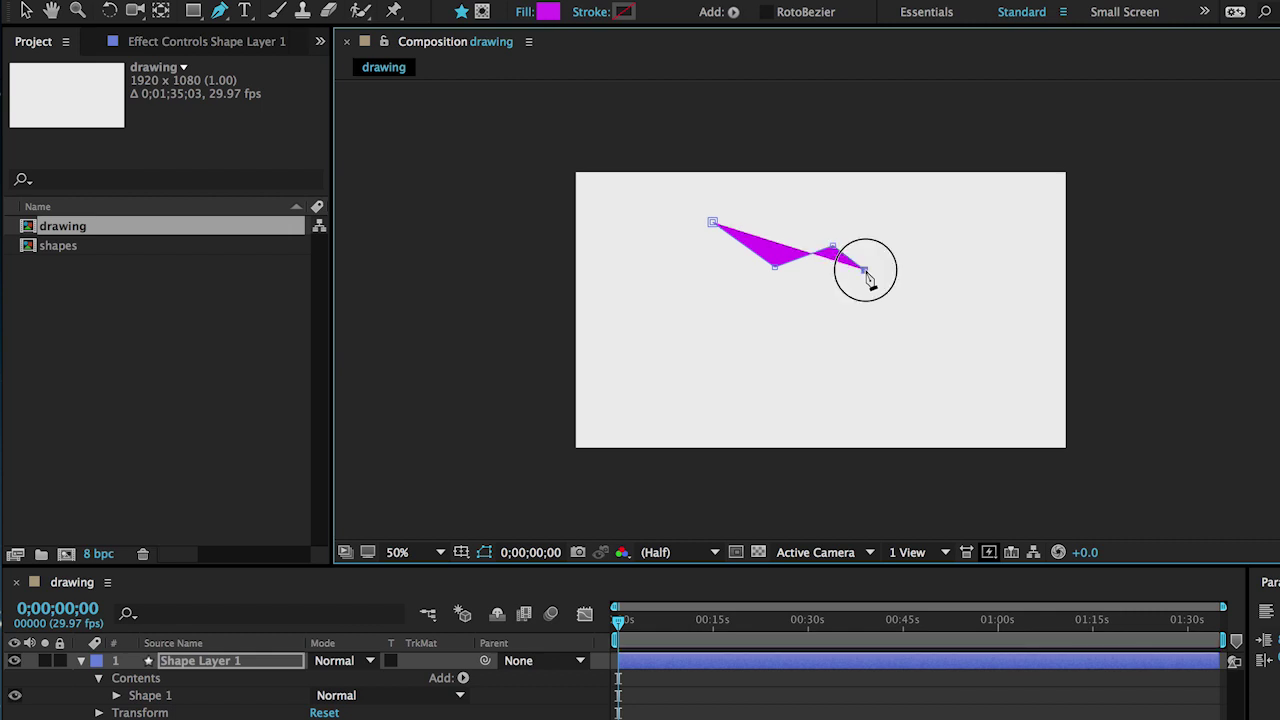
{"action": "left_click_drag", "start_coordinate": [867, 276], "coordinate": [884, 229]}
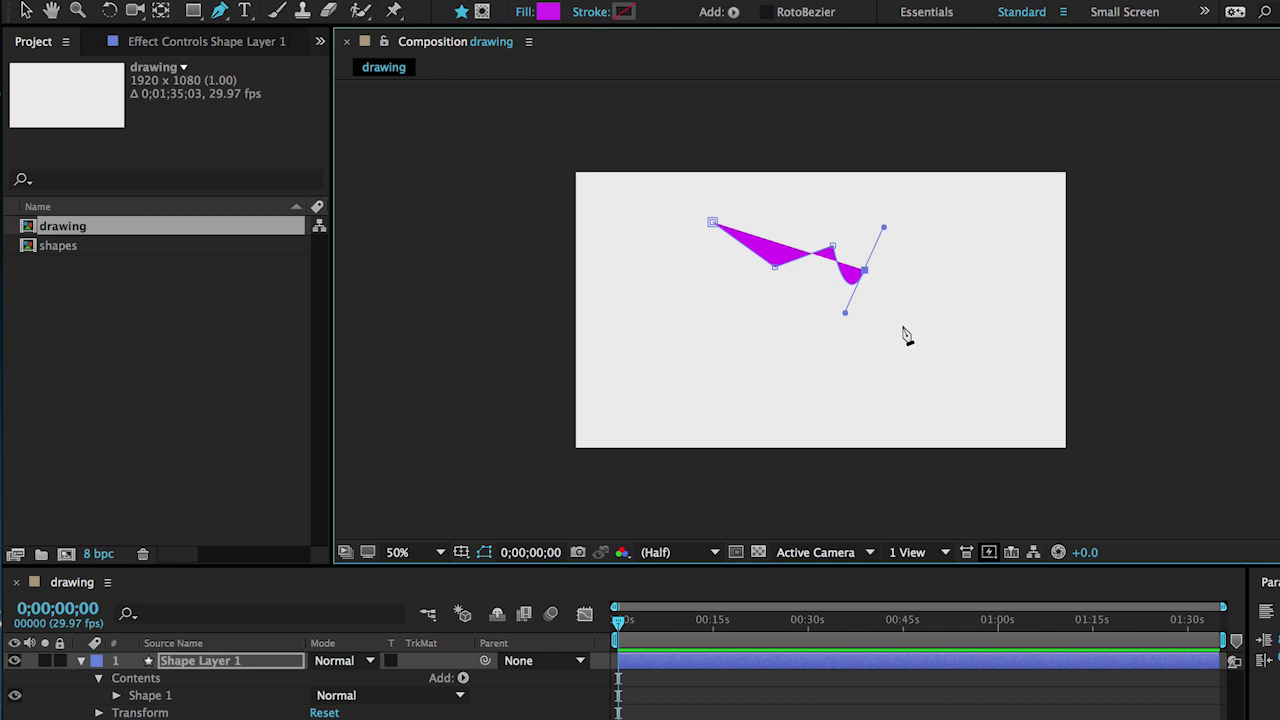
- Continue the path clockwise with straight vertices along the lower edge and curved vertices on the left side, closing it at the starting point
{"action": "left_click", "coordinate": [903, 325]}
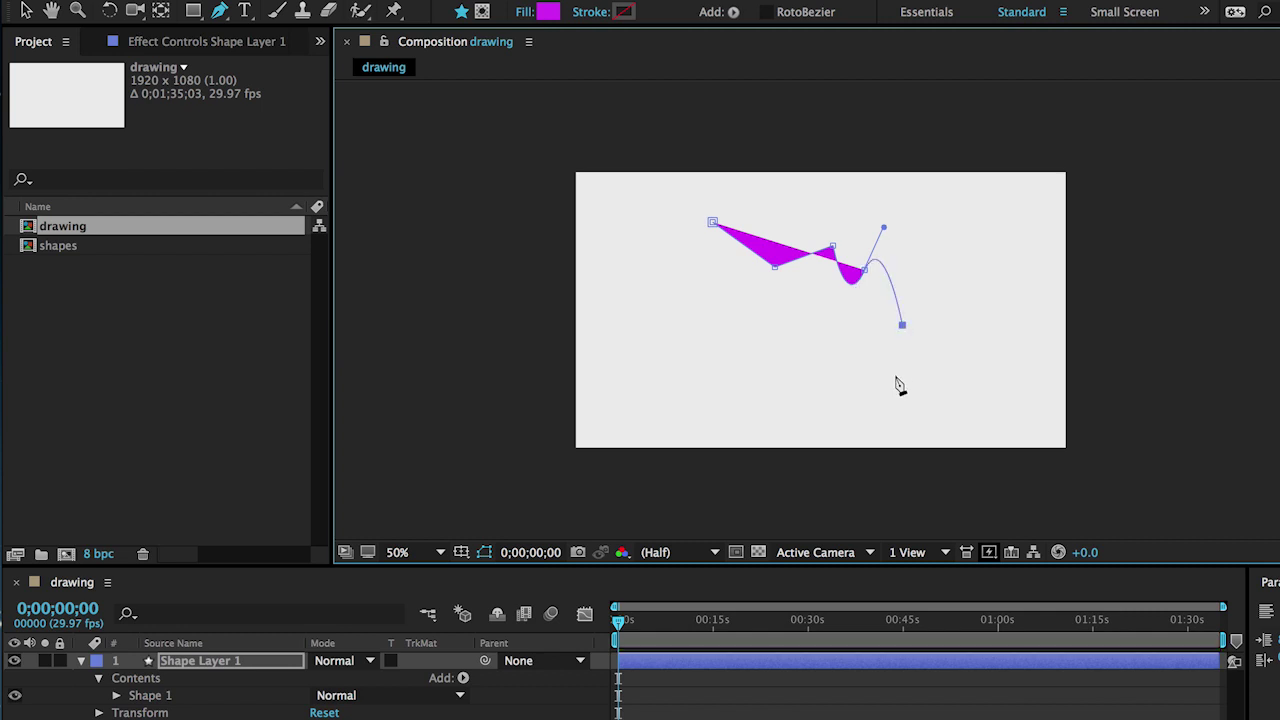
{"action": "left_click", "coordinate": [823, 398]}
{"action": "left_click", "coordinate": [721, 358]}
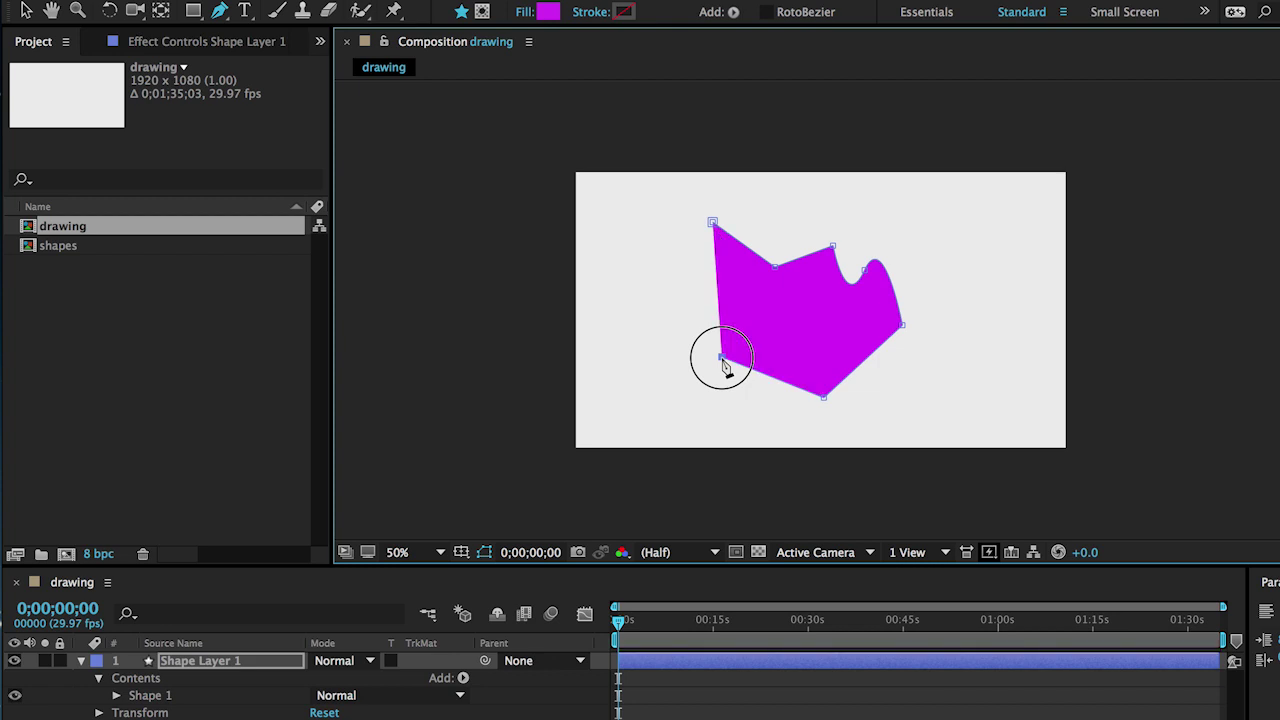
{"action": "mouse_move", "coordinate": [724, 364]}
{"action": "left_mouse_down"}
{"action": "mouse_move", "coordinate": [810, 352]}
{"action": "mouse_move", "coordinate": [672, 290]}
{"action": "mouse_move", "coordinate": [600, 300]}
{"action": "mouse_move", "coordinate": [690, 290]}
{"action": "mouse_move", "coordinate": [808, 352]}
{"action": "mouse_move", "coordinate": [811, 396]}
{"action": "mouse_move", "coordinate": [737, 406]}
{"action": "mouse_move", "coordinate": [694, 374]}
{"action": "mouse_move", "coordinate": [748, 400]}
{"action": "mouse_move", "coordinate": [694, 374]}
{"action": "mouse_move", "coordinate": [709, 382]}
{"action": "left_mouse_up"}
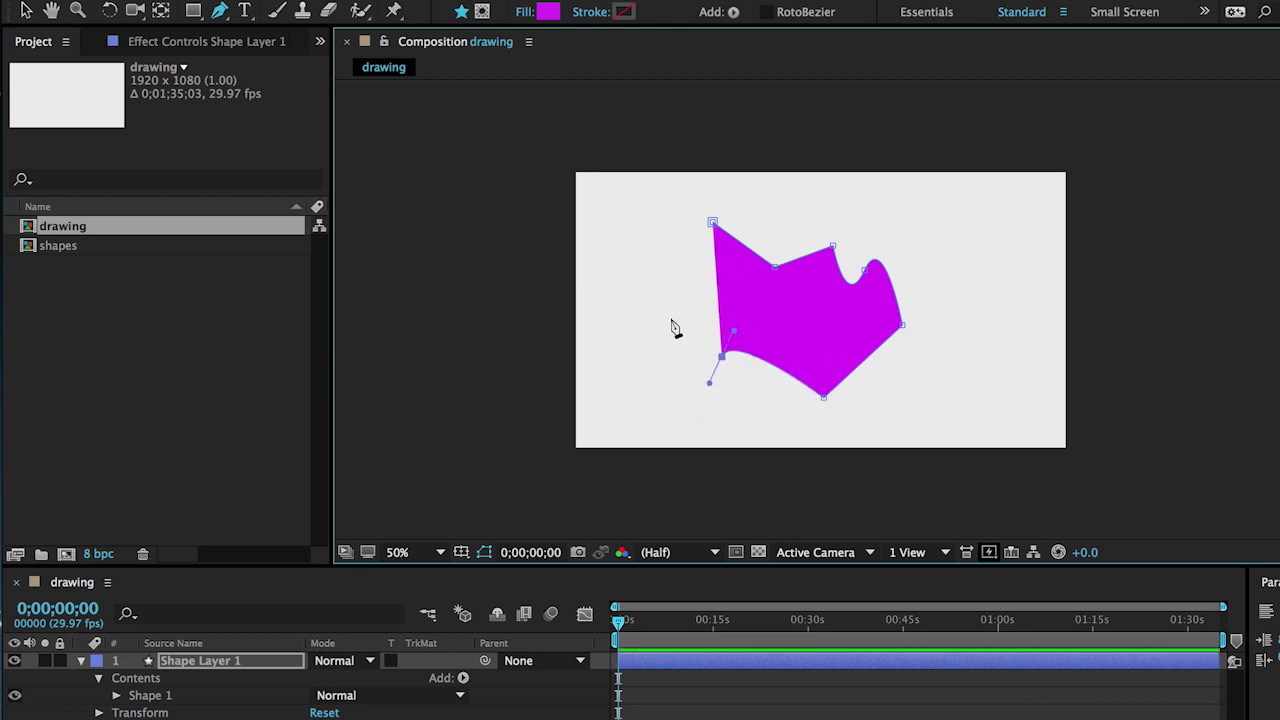
{"action": "left_click", "coordinate": [669, 325]}
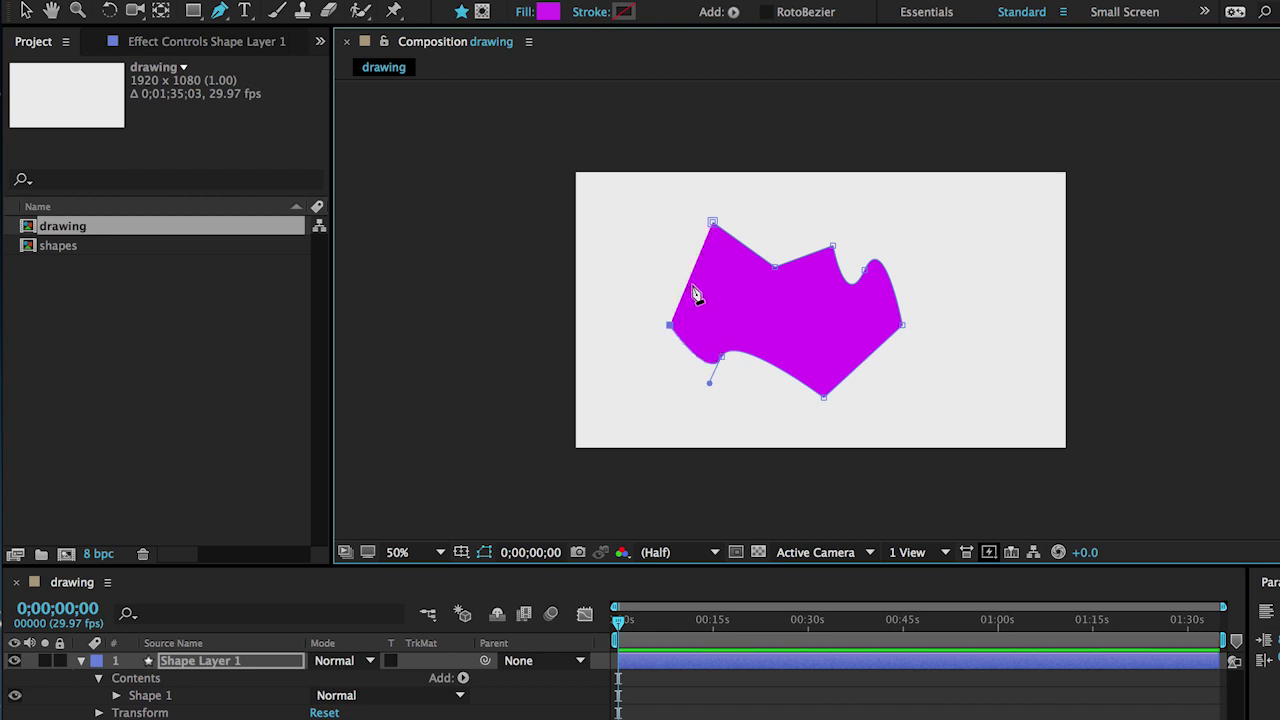
{"action": "left_click_drag", "start_coordinate": [692, 287], "coordinate": [638, 285]}
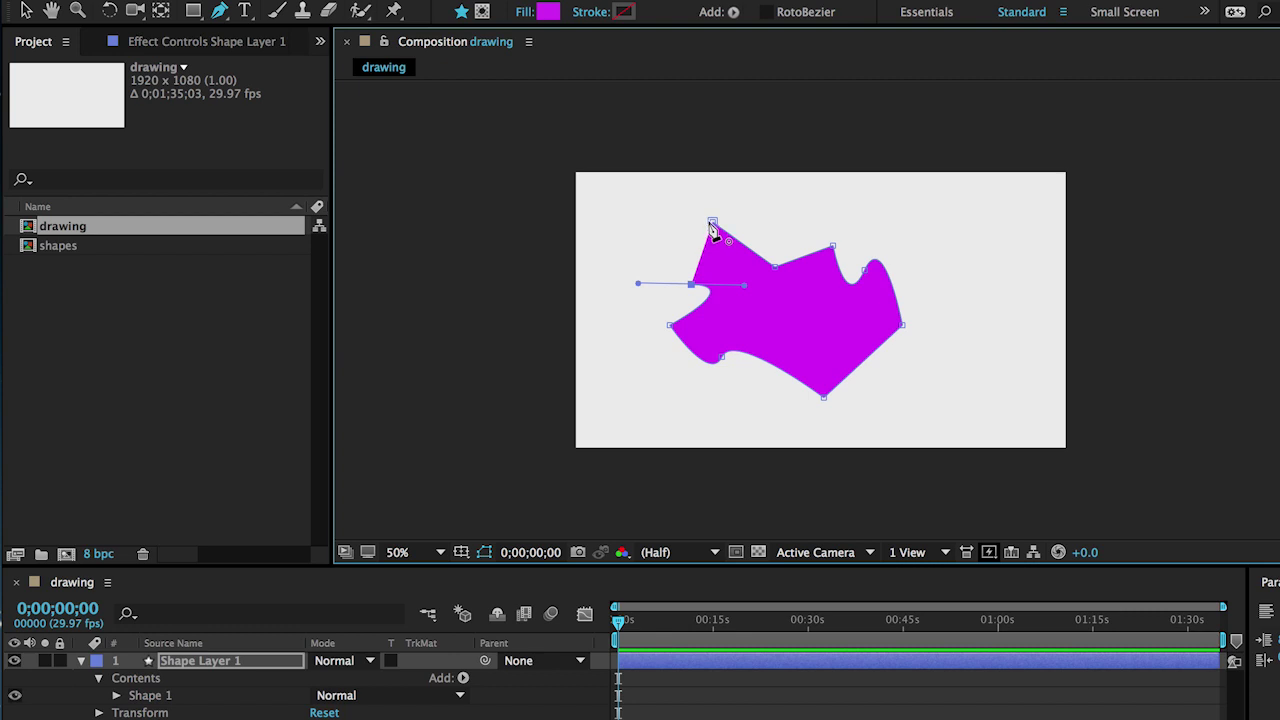
{"action": "left_click_drag", "start_coordinate": [712, 222], "coordinate": [712, 226]}
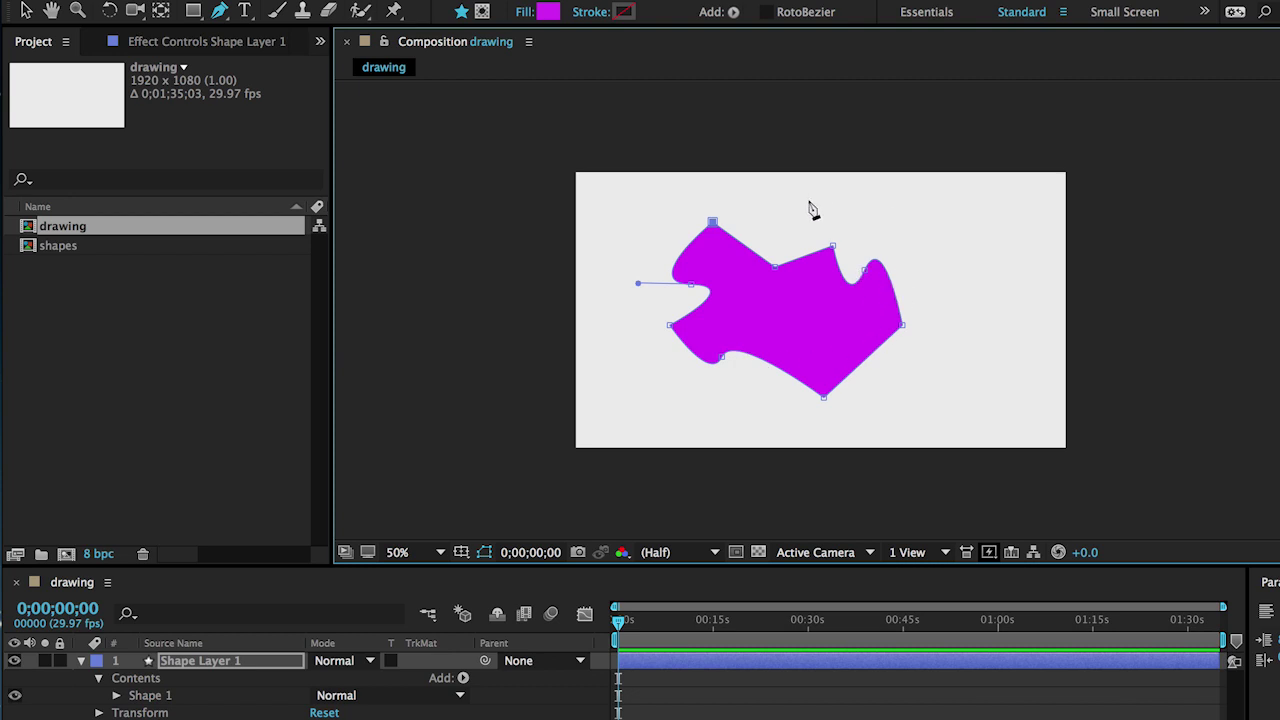
- Draw a second closed Pen shape on the canvas's right side, combining straight vertices around the bottom with curved ones toward the top
{"action": "left_click", "coordinate": [993, 218]}
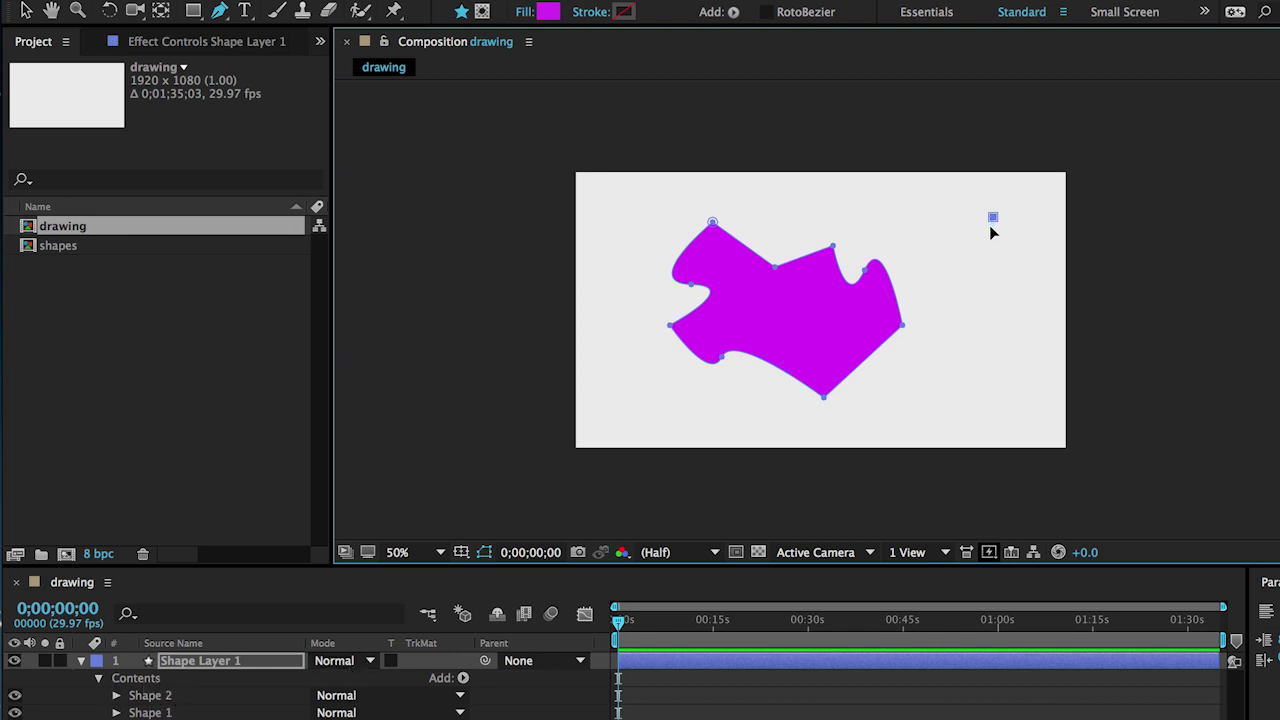
{"action": "left_click", "coordinate": [1034, 307]}
{"action": "left_click", "coordinate": [958, 380]}
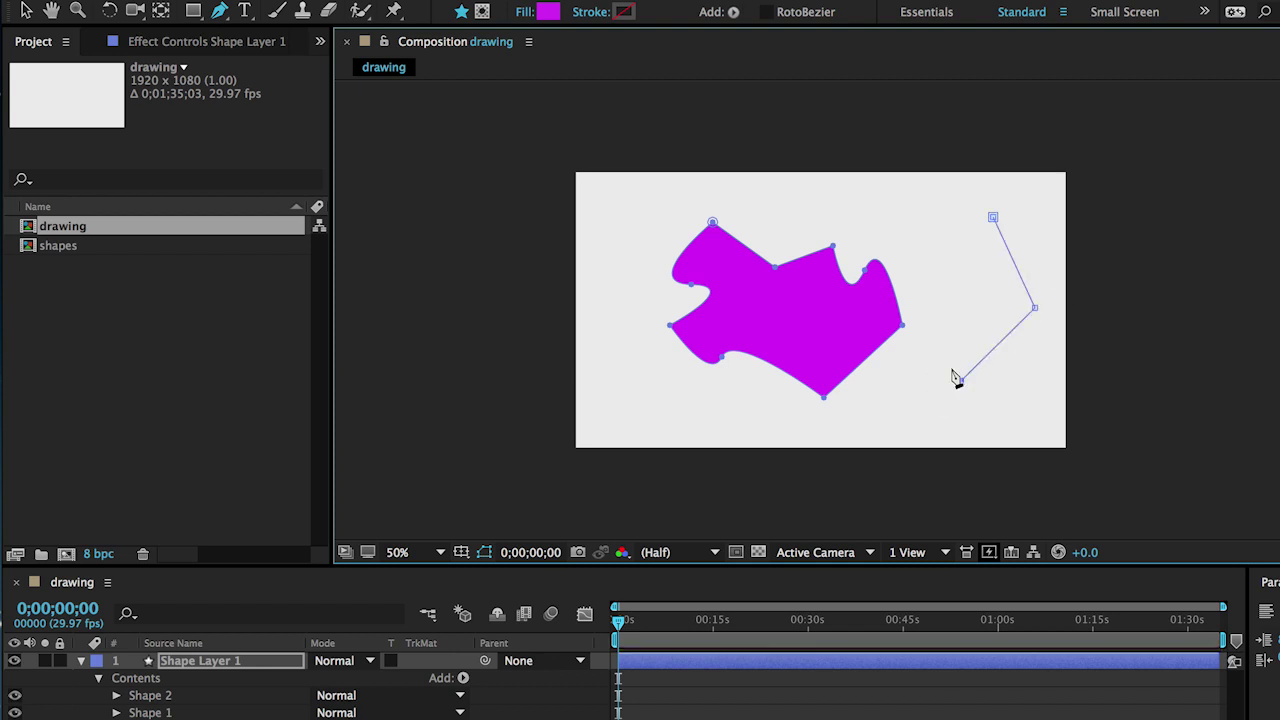
{"action": "left_click", "coordinate": [924, 328]}
{"action": "left_click_drag", "start_coordinate": [961, 280], "coordinate": [1031, 363]}
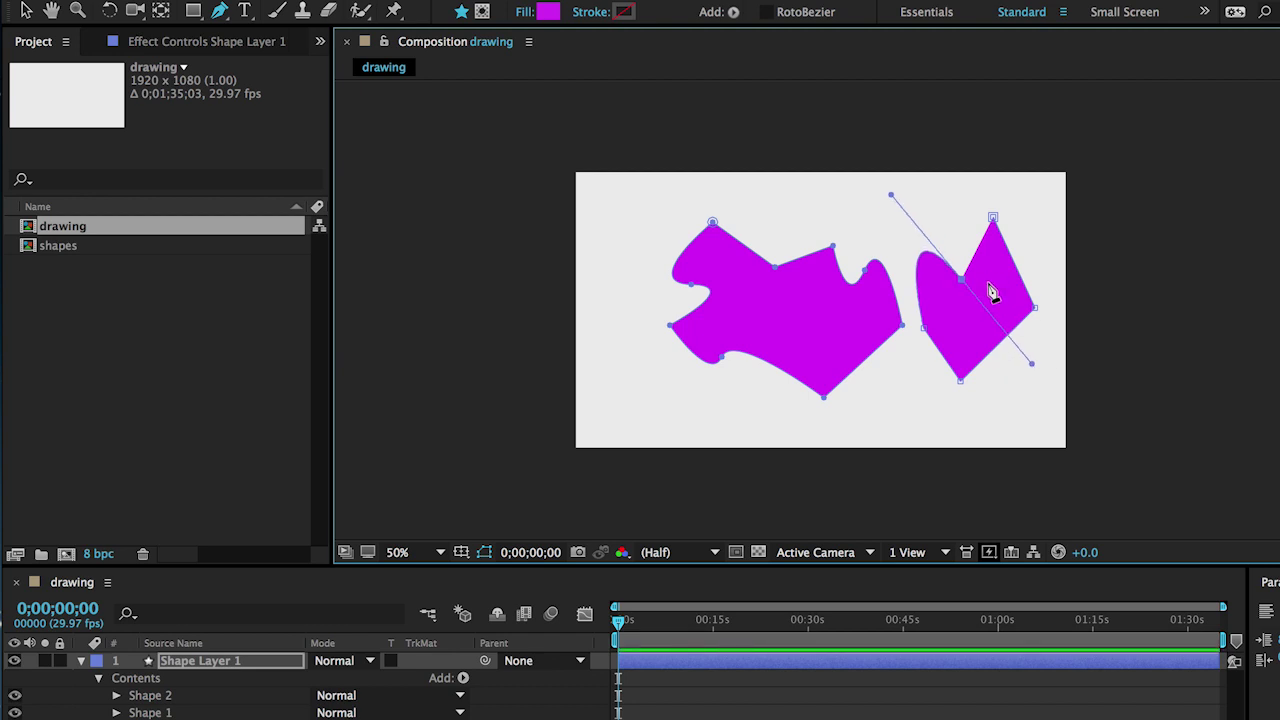
{"action": "left_click_drag", "start_coordinate": [996, 290], "coordinate": [987, 262]}
{"action": "left_click_drag", "start_coordinate": [926, 218], "coordinate": [1044, 204]}
{"action": "left_click", "coordinate": [957, 200]}
{"action": "left_click", "coordinate": [993, 218]}
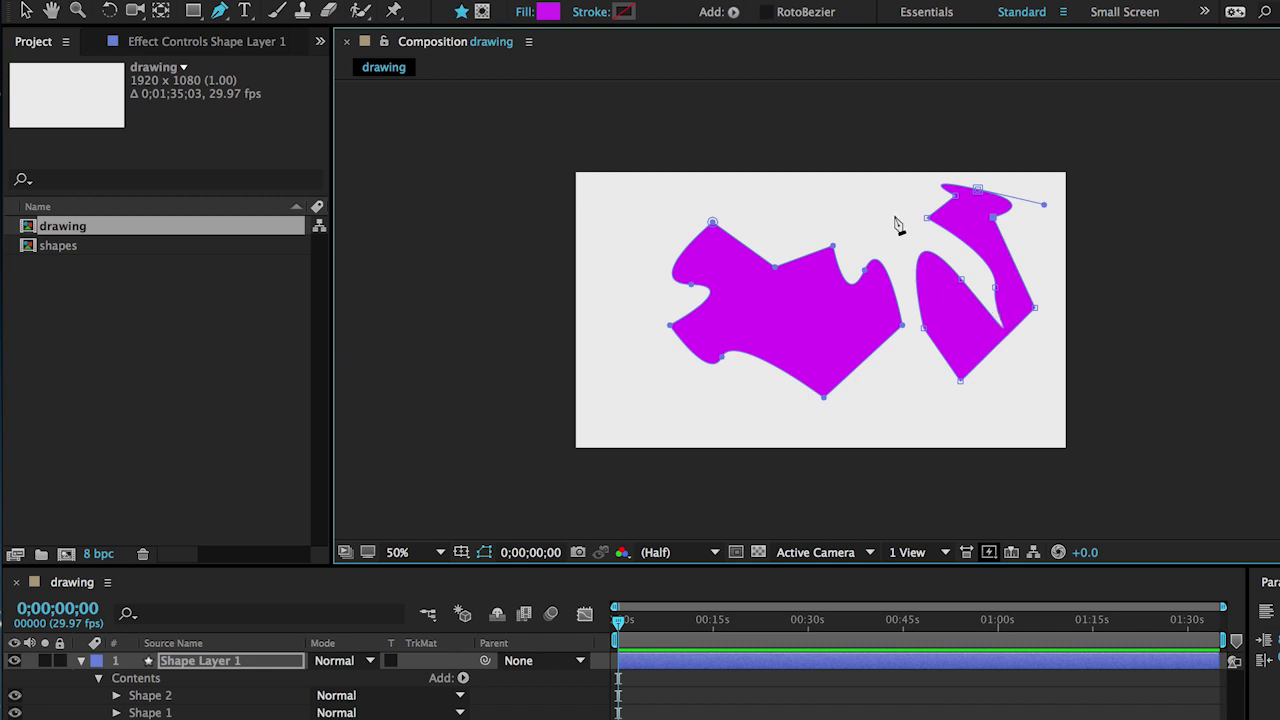
- Change the second shape's fill to pinkish red with hue 344°, saturation 89% and brightness 96%
{"action": "left_click", "coordinate": [548, 13]}
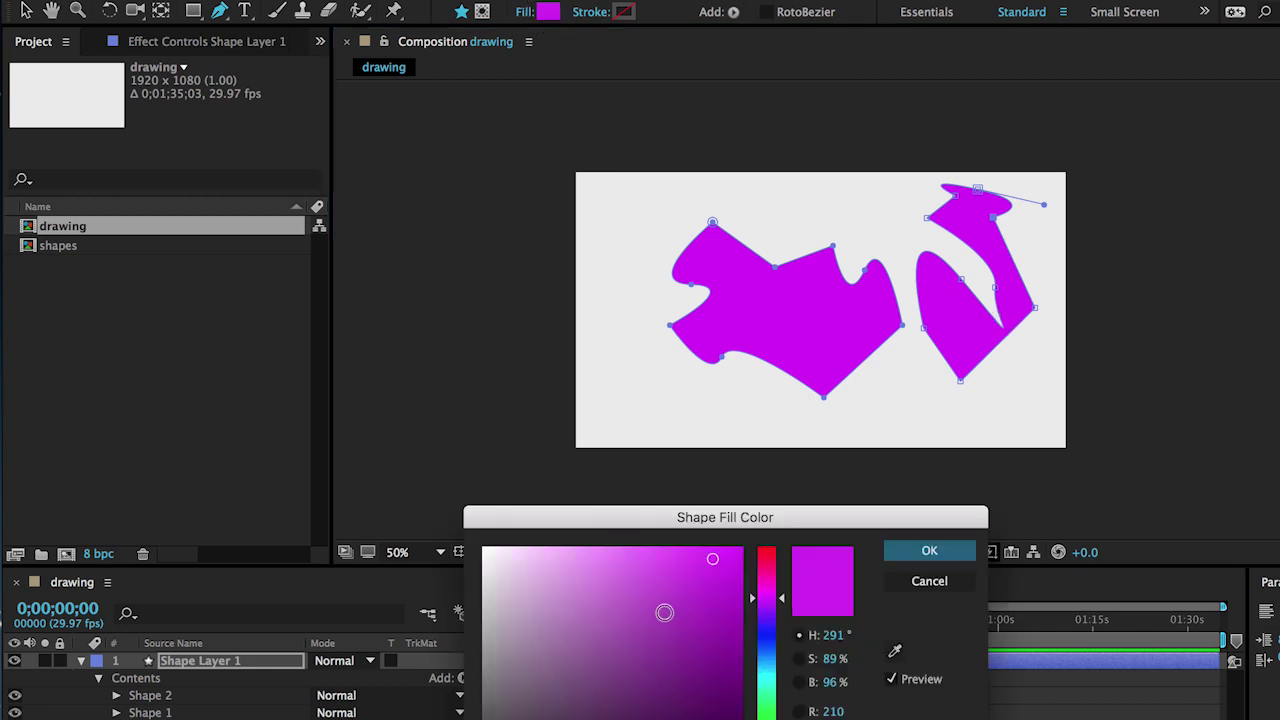
{"action": "left_click", "coordinate": [767, 562]}
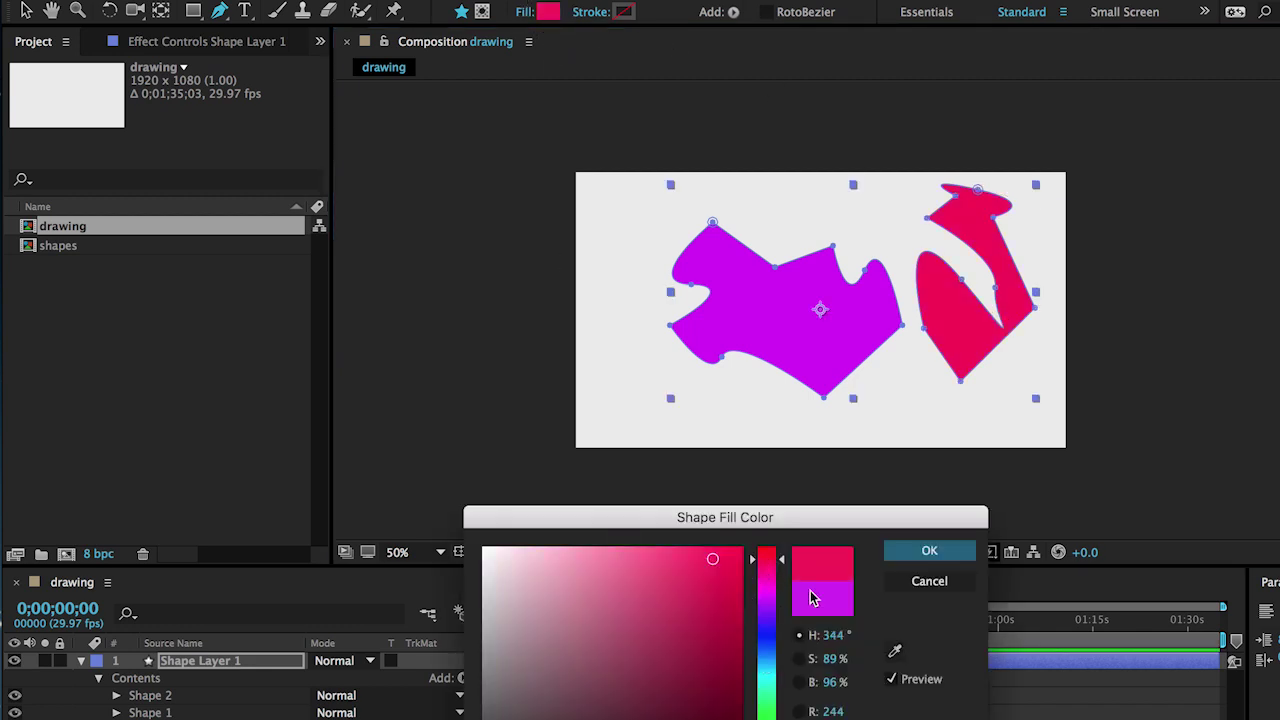
{"action": "left_click", "coordinate": [923, 556]}
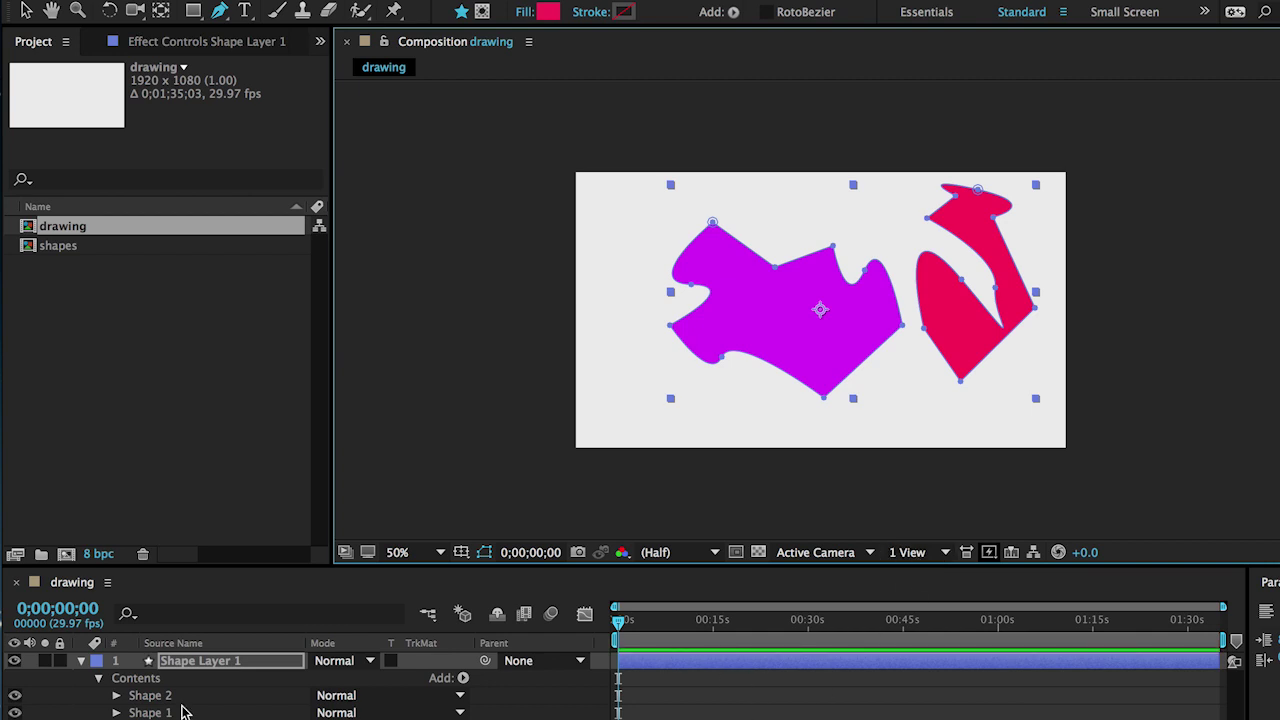
- Select Shape 2 with the Selection tool and shift the pink shape slightly to the right
{"action": "left_click", "coordinate": [150, 695]}
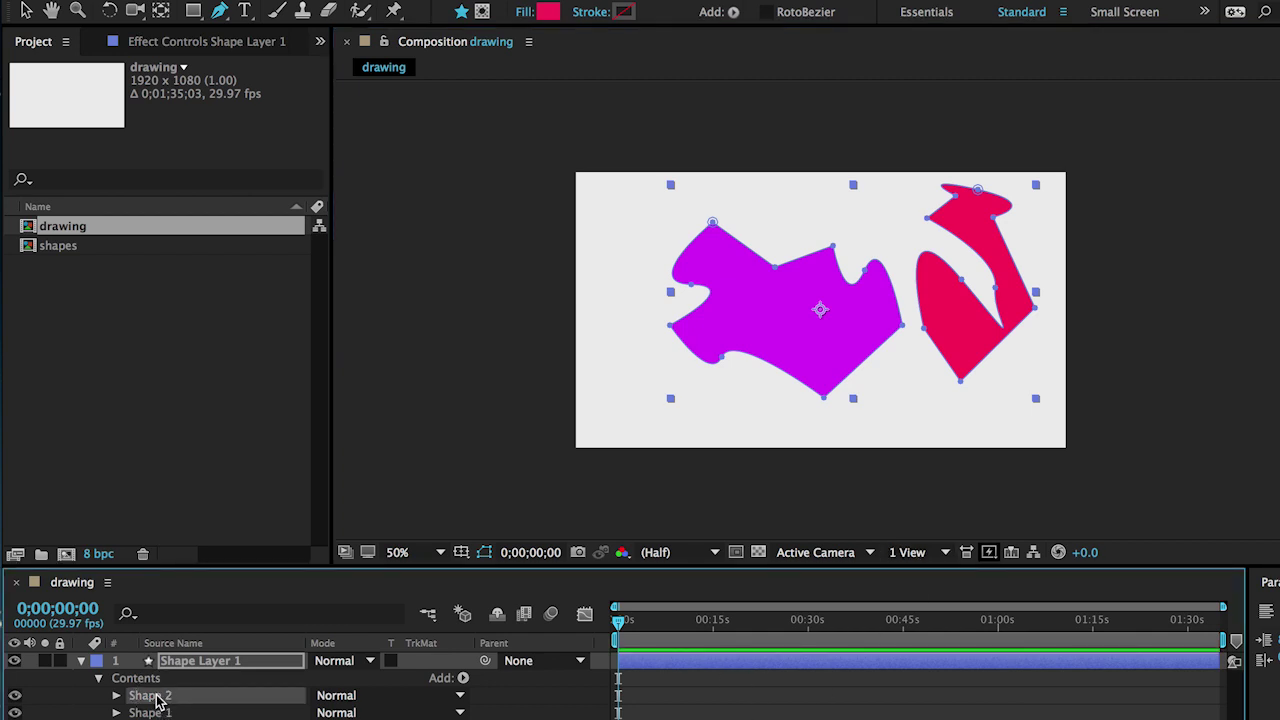
{"action": "left_click", "coordinate": [26, 10]}
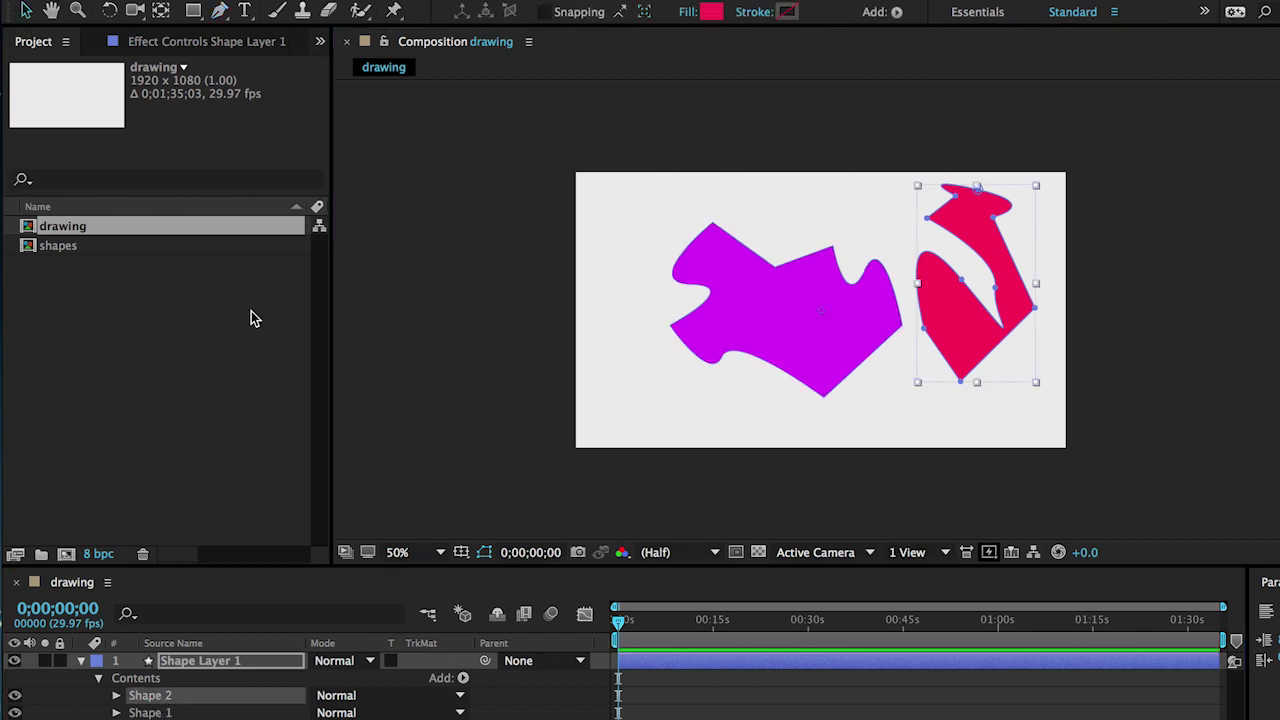
{"action": "left_click_drag", "start_coordinate": [915, 315], "coordinate": [962, 325]}
- Draw a small star in the canvas's upper-left corner with the Star tool, adding it to Shape Layer 1's contents
{"action": "left_click", "coordinate": [175, 667]}
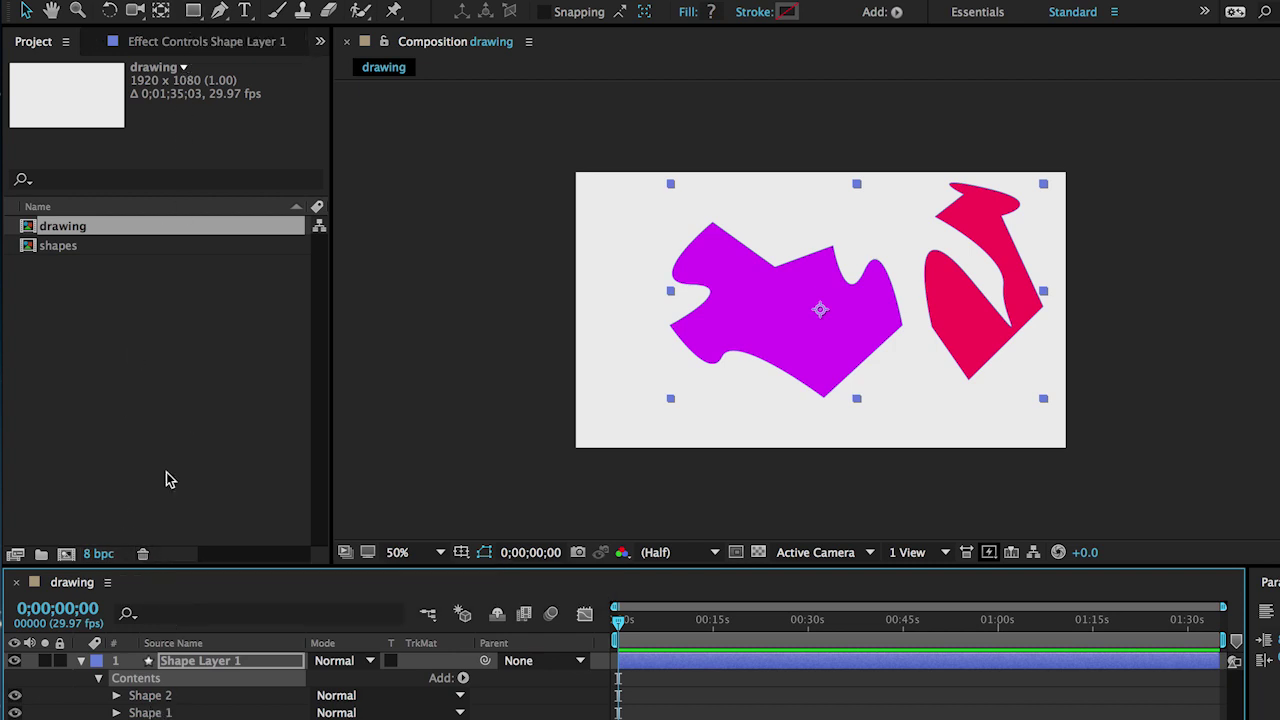
{"action": "left_click", "coordinate": [195, 14]}
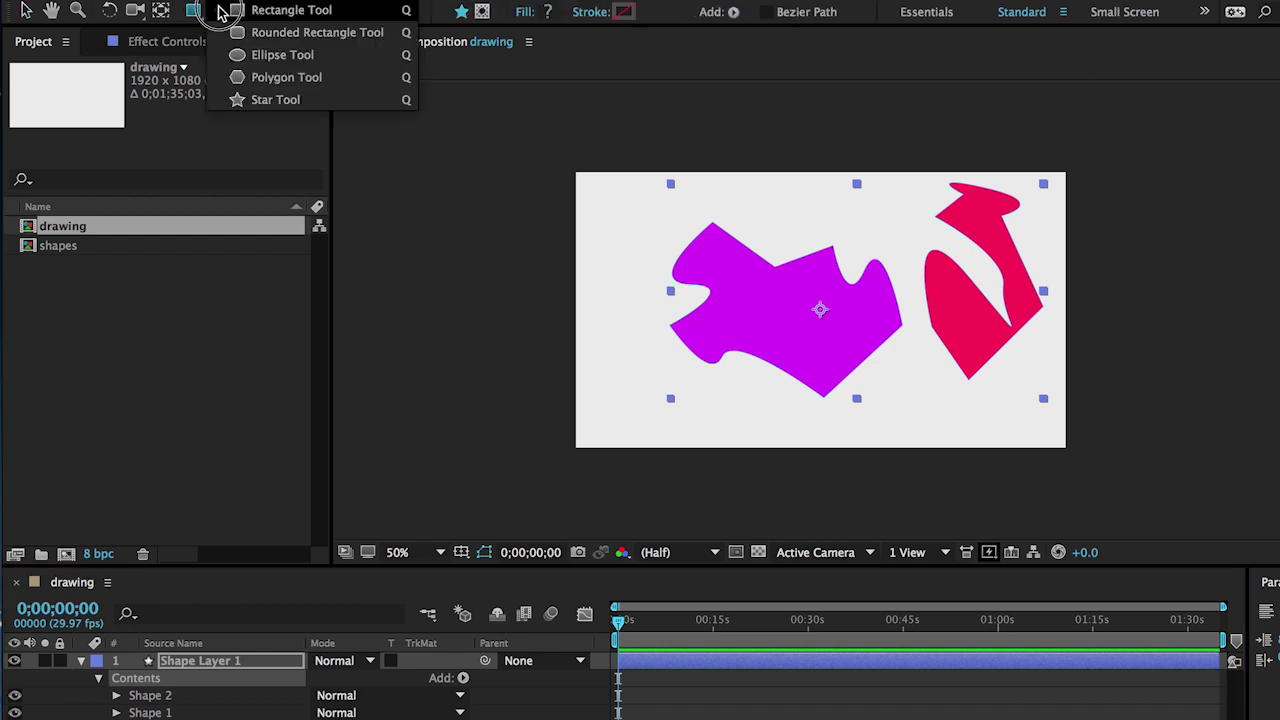
{"action": "left_click_drag", "start_coordinate": [220, 12], "coordinate": [237, 104]}
{"action": "left_click_drag", "start_coordinate": [638, 210], "coordinate": [673, 230]}
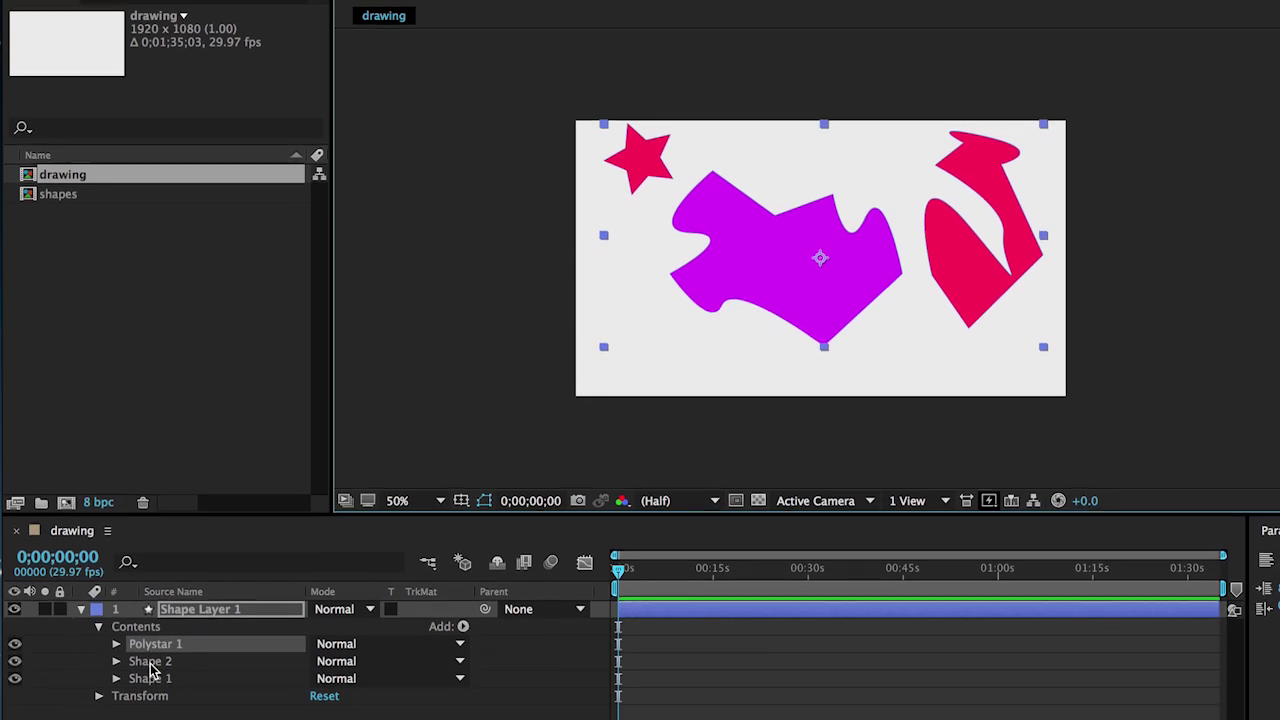
- Select Shape 2 and Shape 1 in turn in Shape Layer 1's contents to check which entry is which
{"action": "left_click", "coordinate": [150, 656]}
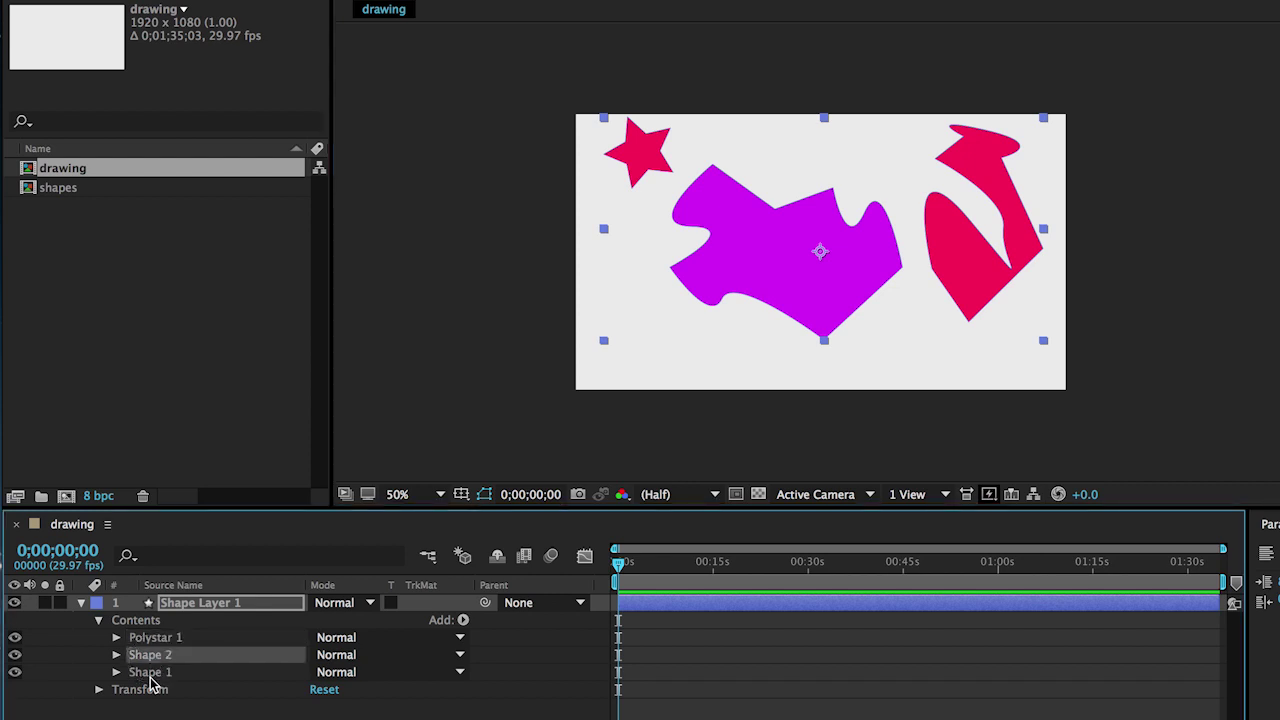
{"action": "left_click", "coordinate": [151, 673]}
{"action": "left_click", "coordinate": [146, 655]}
- Rename Polystar 1 as "star", Shape 2 as "pink shape" and Shape 1 as "purple shape"
{"action": "left_click", "coordinate": [160, 640]}
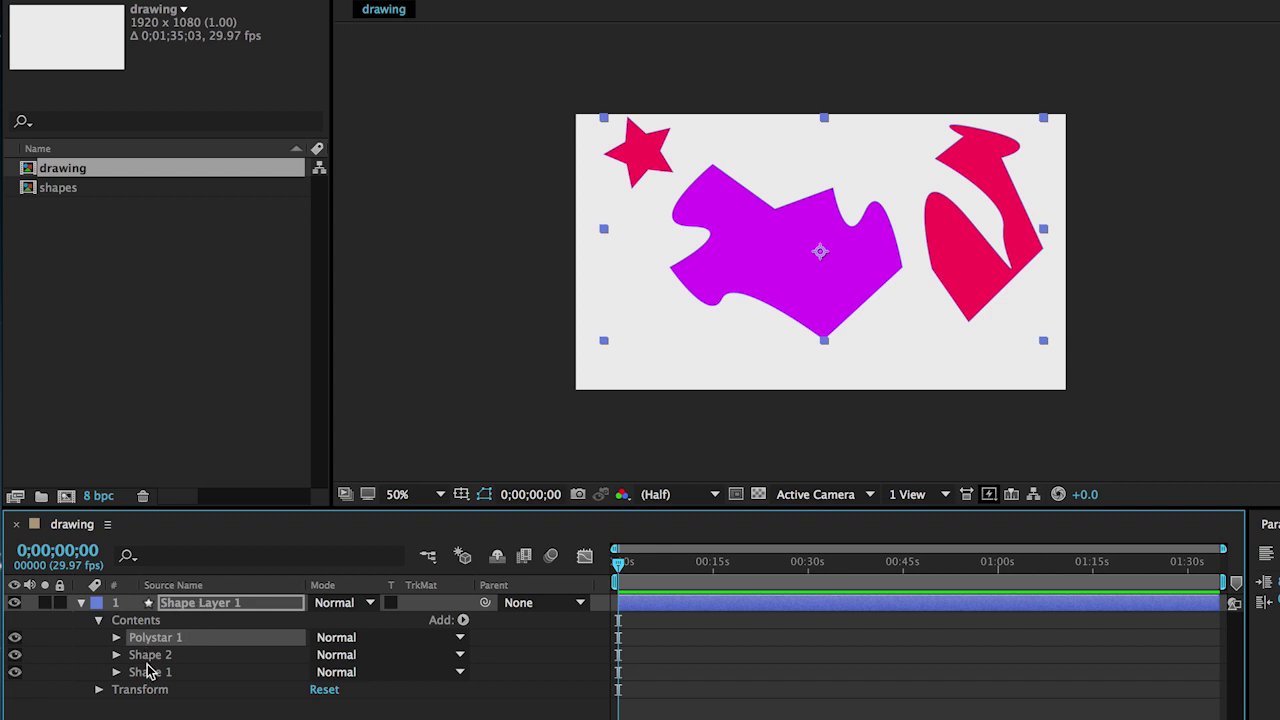
{"action": "key", "text": "Return"}
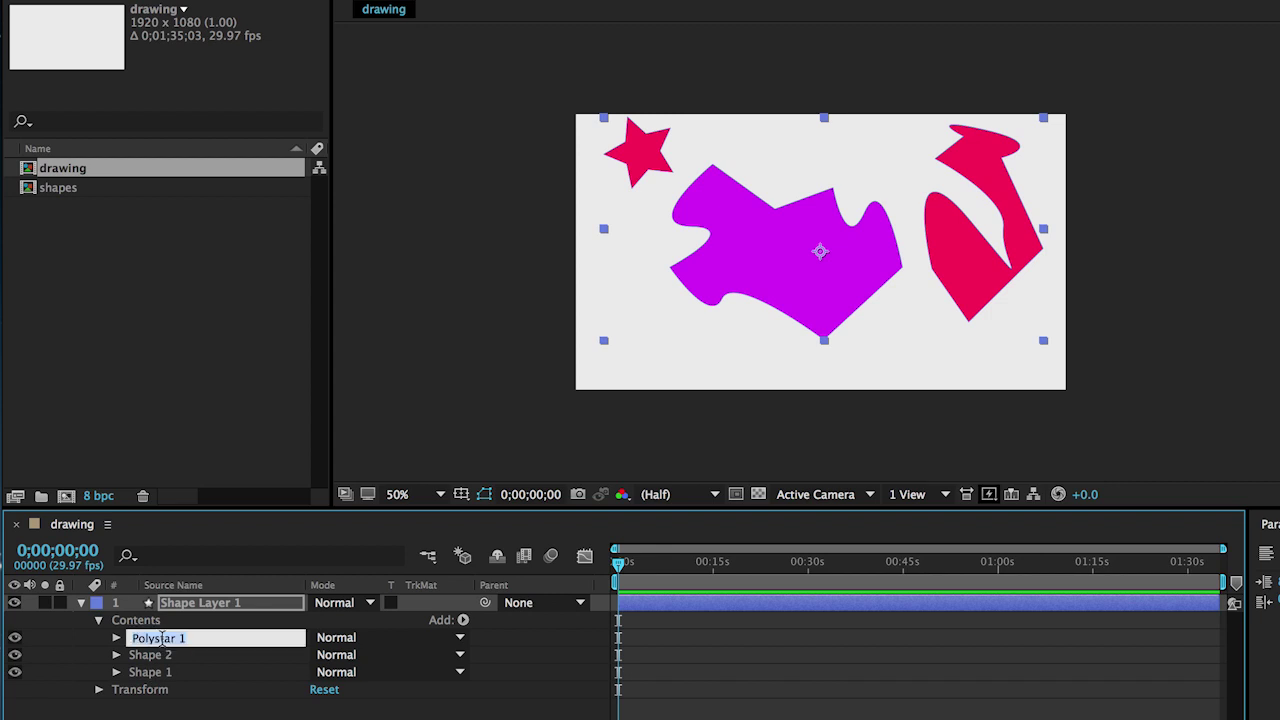
{"action": "type", "text": "star"}
{"action": "left_click", "coordinate": [155, 657]}
{"action": "key", "text": "Return"}
{"action": "type", "text": "pink s"}
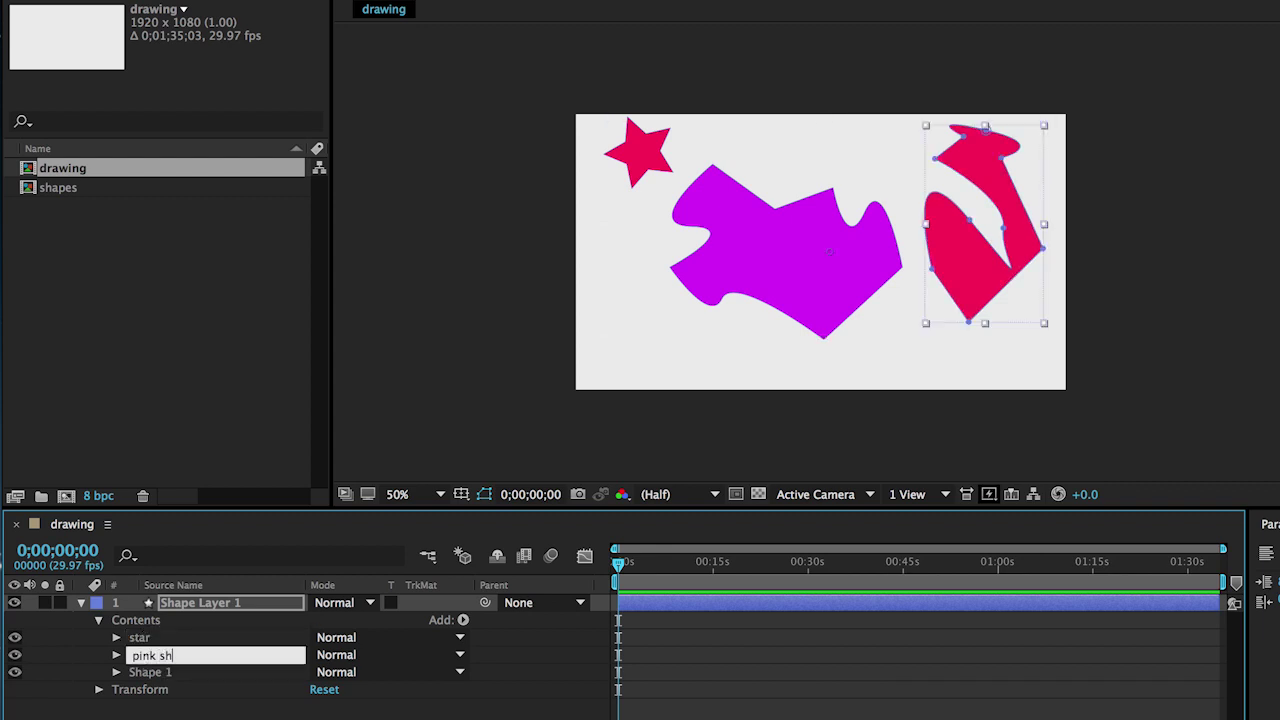
{"action": "left_click", "coordinate": [155, 673]}
{"action": "key", "text": "Return"}
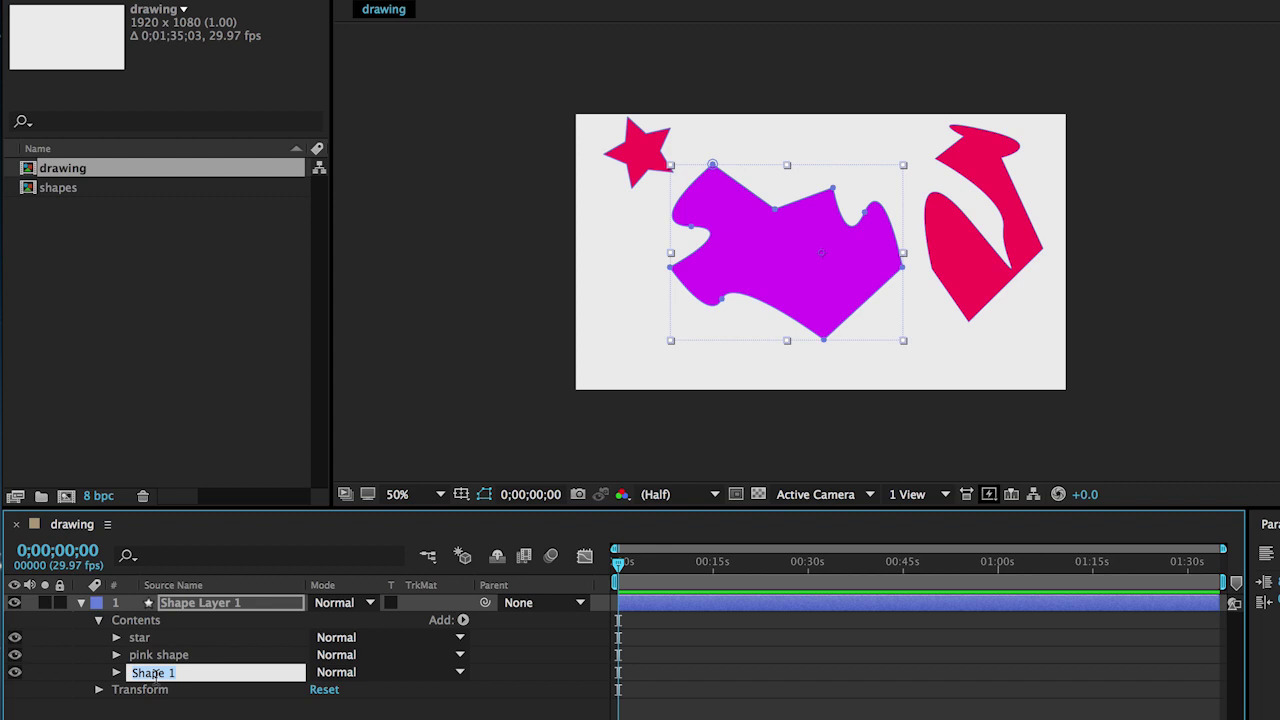
{"action": "type", "text": "purple shape"}
{"action": "key", "text": "Return"}
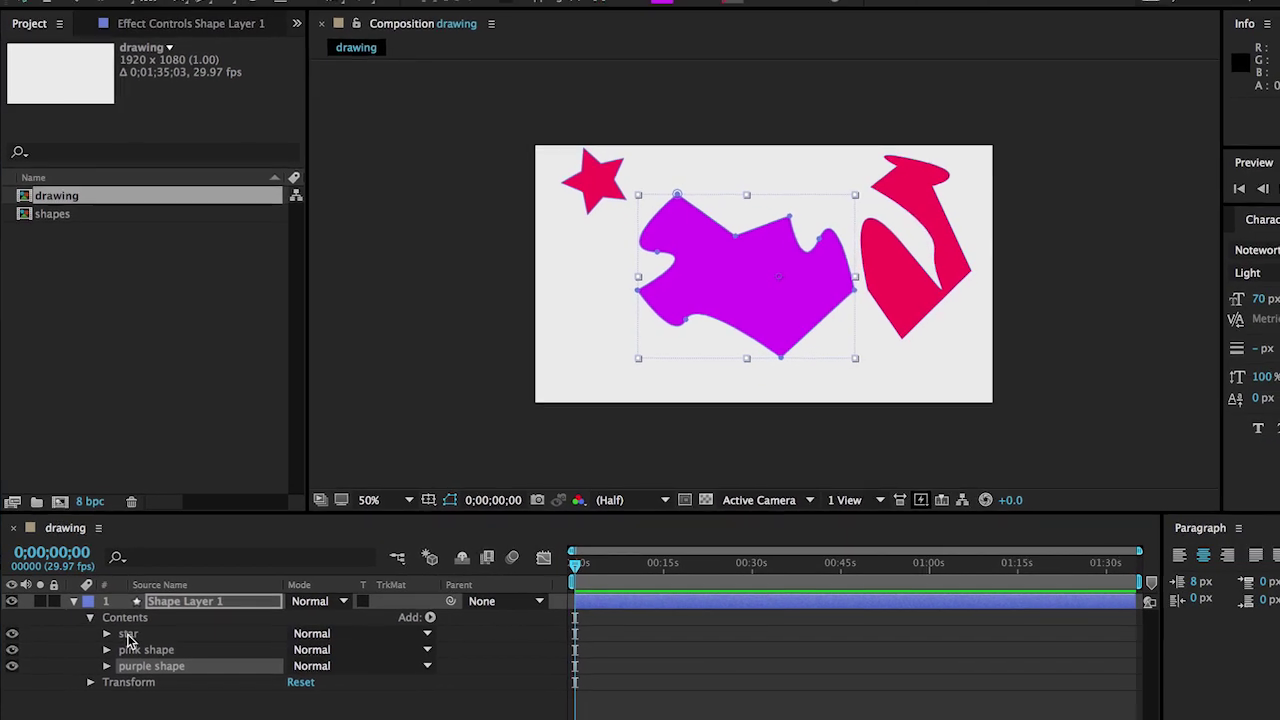
- Select the star and the pink shape in turn within Shape Layer 1 to examine their separate bounding boxes
{"action": "left_click", "coordinate": [131, 636]}
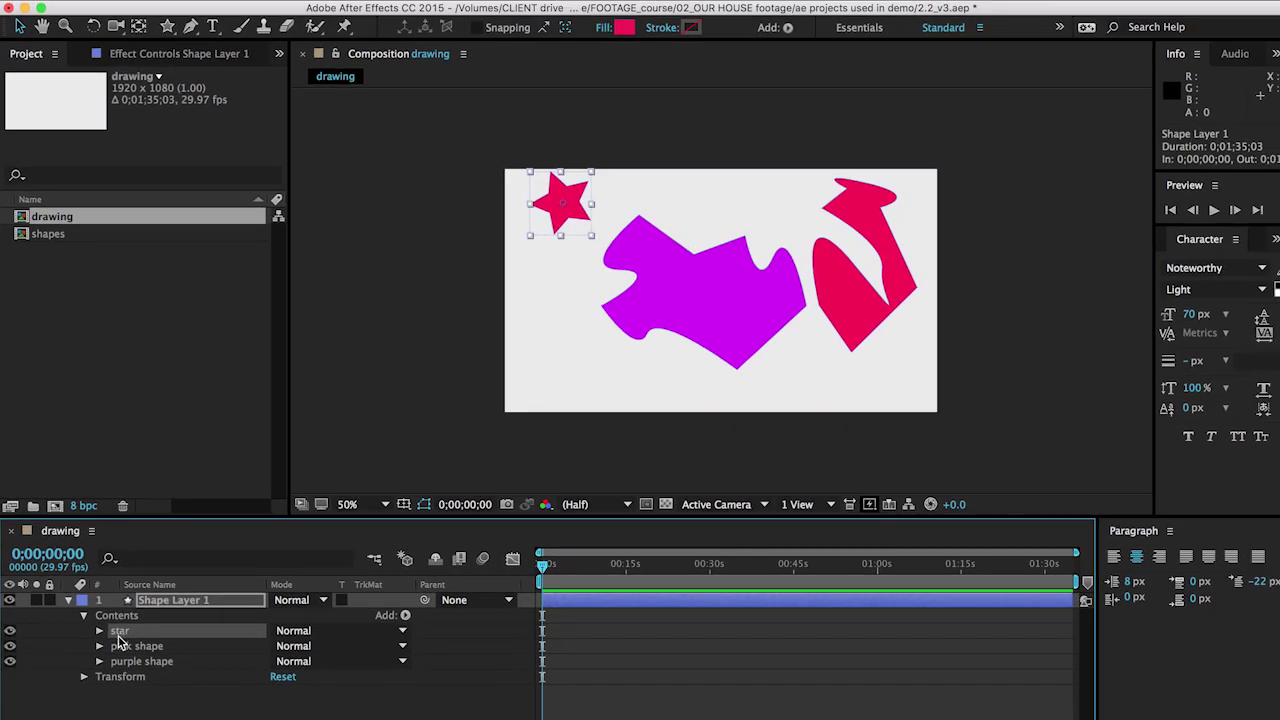
{"action": "left_click", "coordinate": [122, 650]}
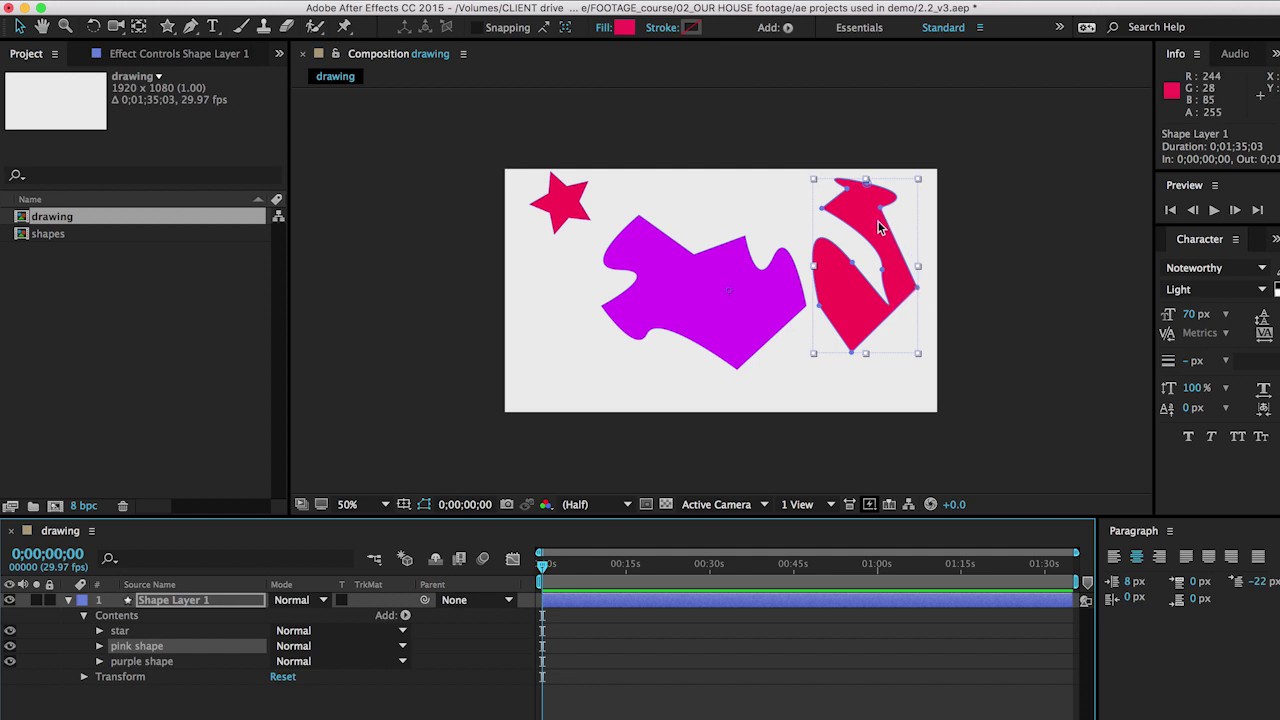
{"action": "left_click_drag", "start_coordinate": [866, 183], "coordinate": [923, 185]}
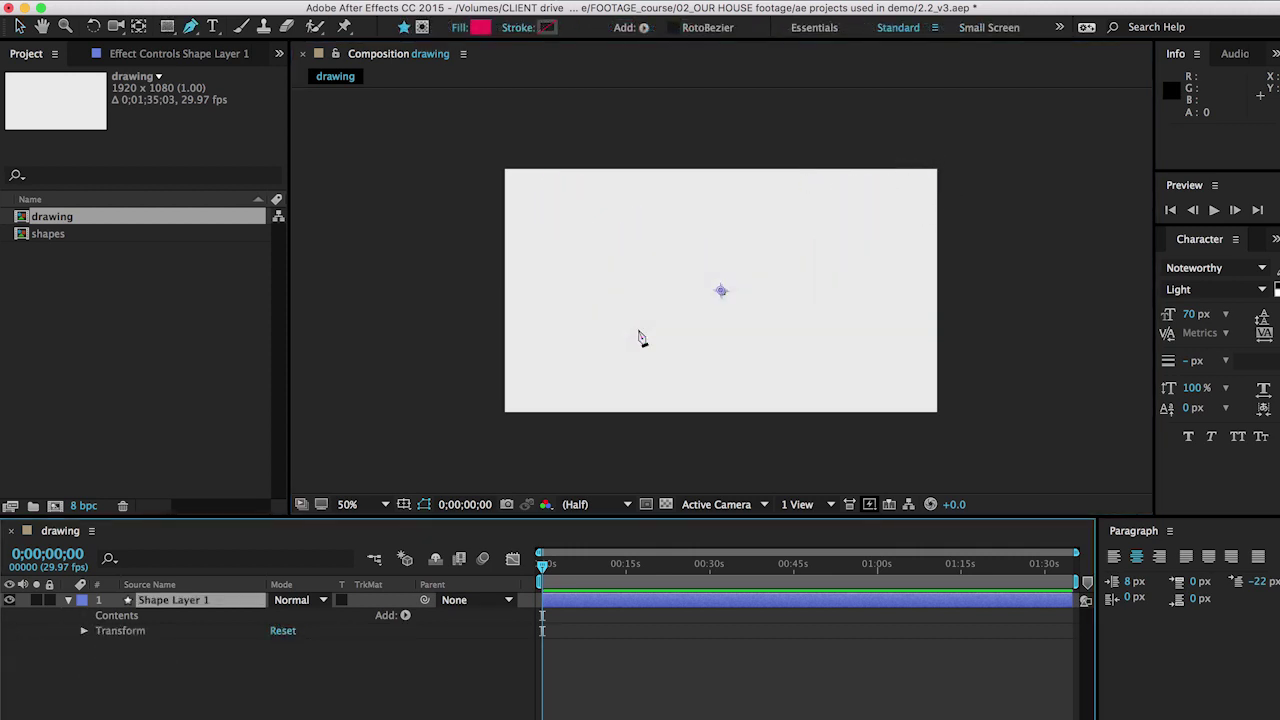
- Draw a closed five-point Pen shape on the empty shape layer, with straight upper edges and a curved bottom edge
{"action": "left_click", "coordinate": [592, 239]}
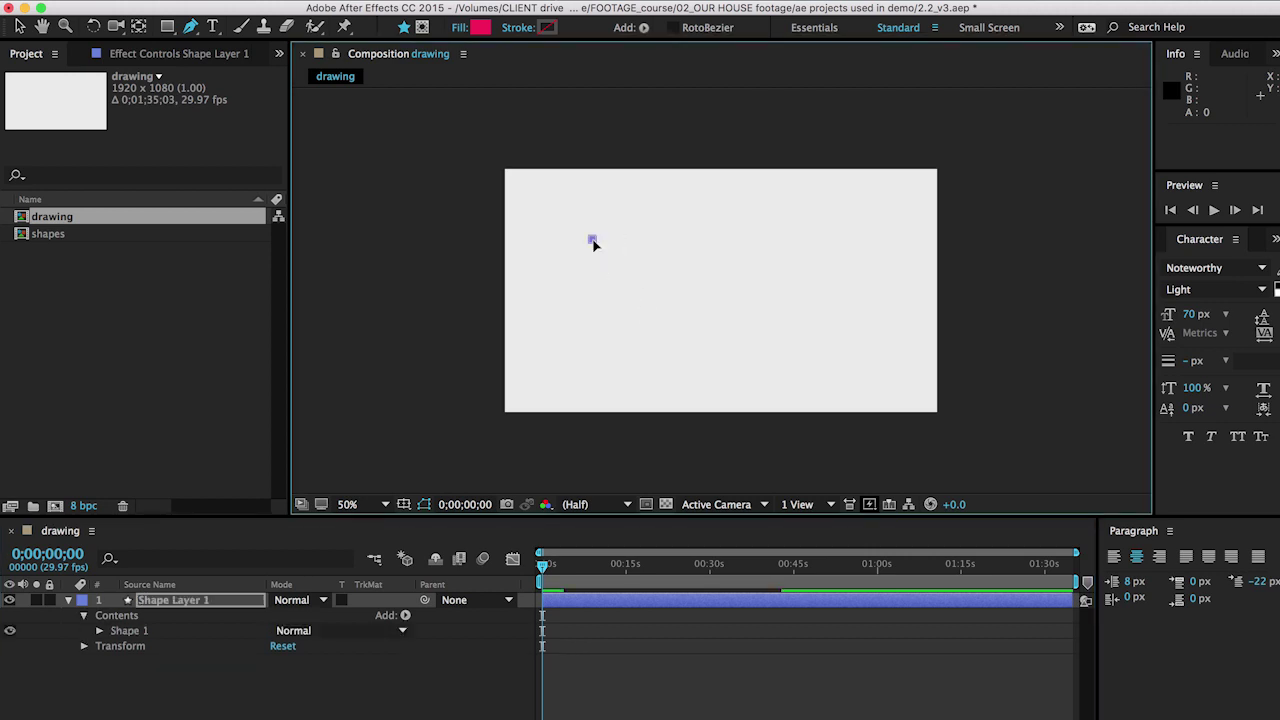
{"action": "left_click", "coordinate": [748, 220]}
{"action": "left_click", "coordinate": [837, 290]}
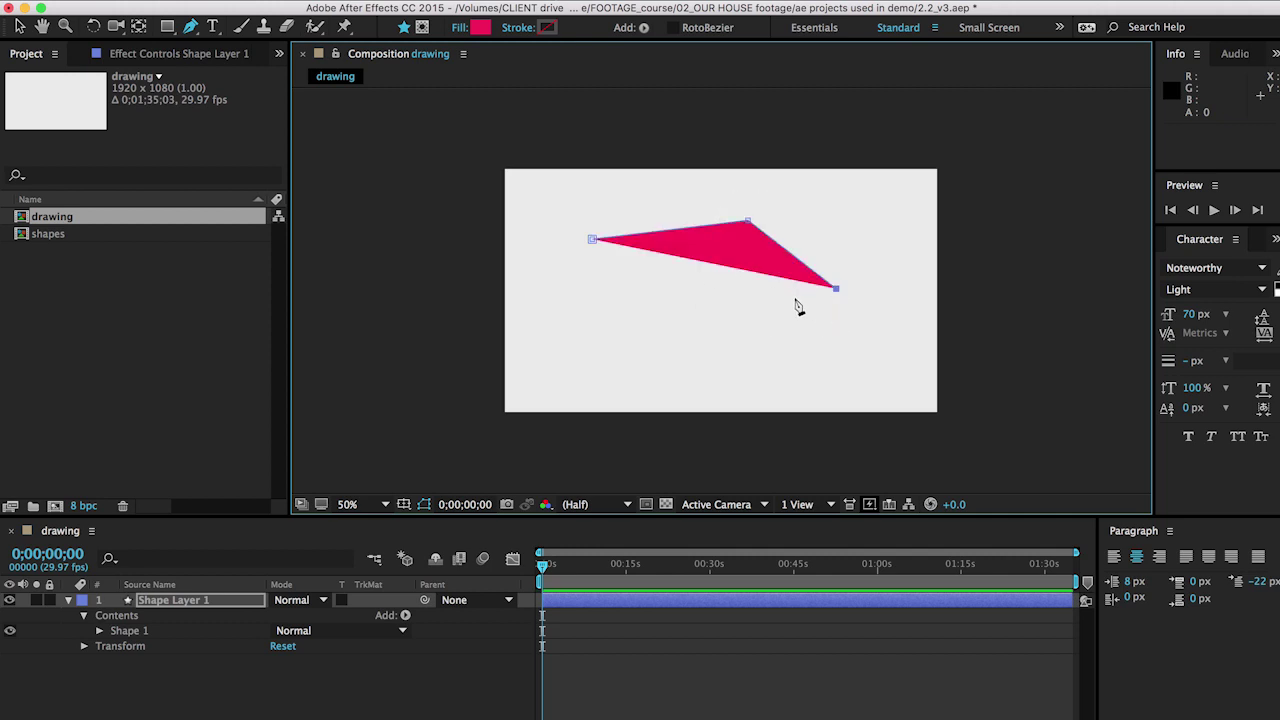
{"action": "left_click_drag", "start_coordinate": [783, 318], "coordinate": [740, 306]}
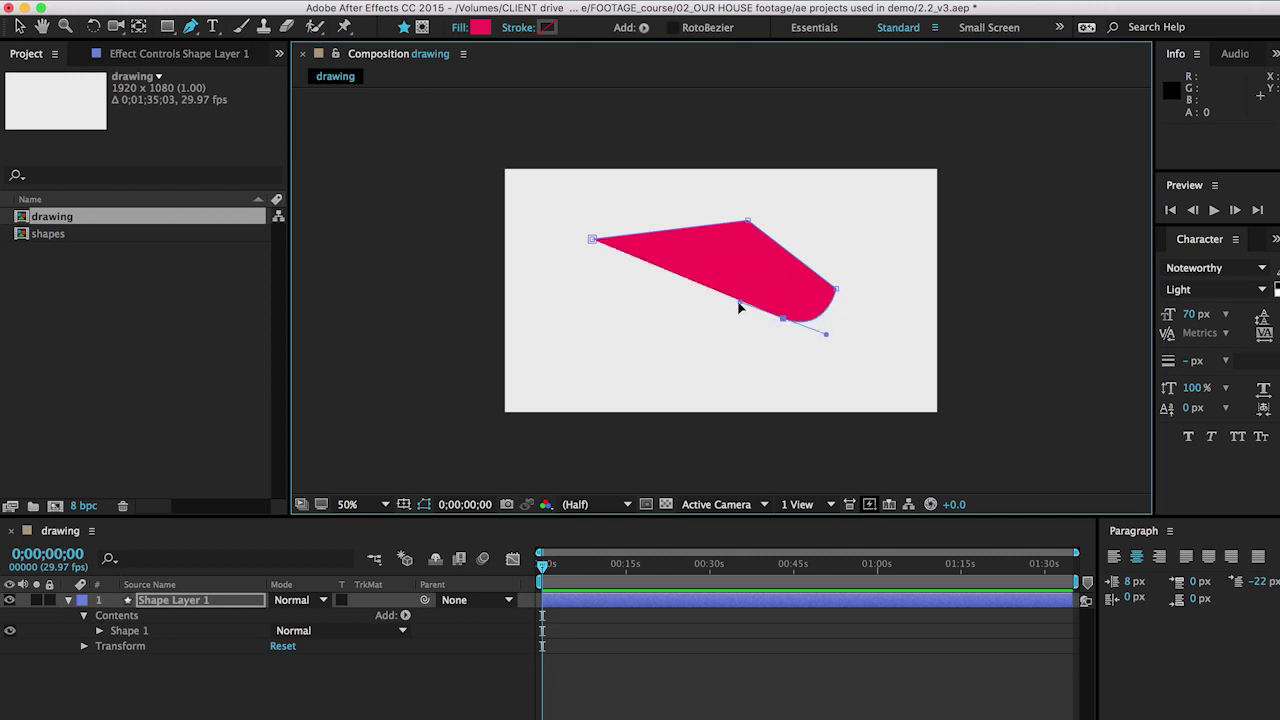
{"action": "left_click_drag", "start_coordinate": [658, 320], "coordinate": [640, 312]}
{"action": "left_click", "coordinate": [593, 241]}
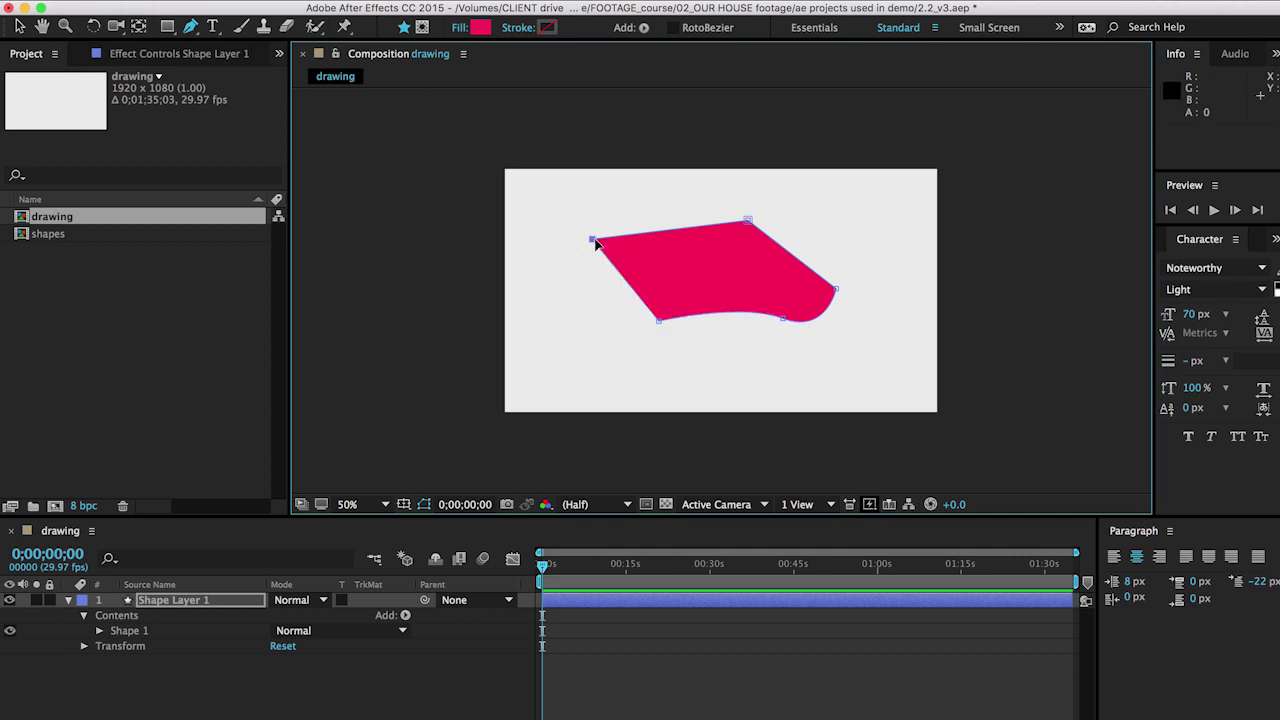
- Add a vertex on the pink shape's top edge, pull it upward to about 182, 39, and activate the Rectangle tool
{"action": "left_click", "coordinate": [190, 30]}
{"action": "left_click_drag", "start_coordinate": [190, 30], "coordinate": [228, 44]}
{"action": "left_click", "coordinate": [677, 229]}
{"action": "left_click_drag", "start_coordinate": [677, 230], "coordinate": [668, 205]}
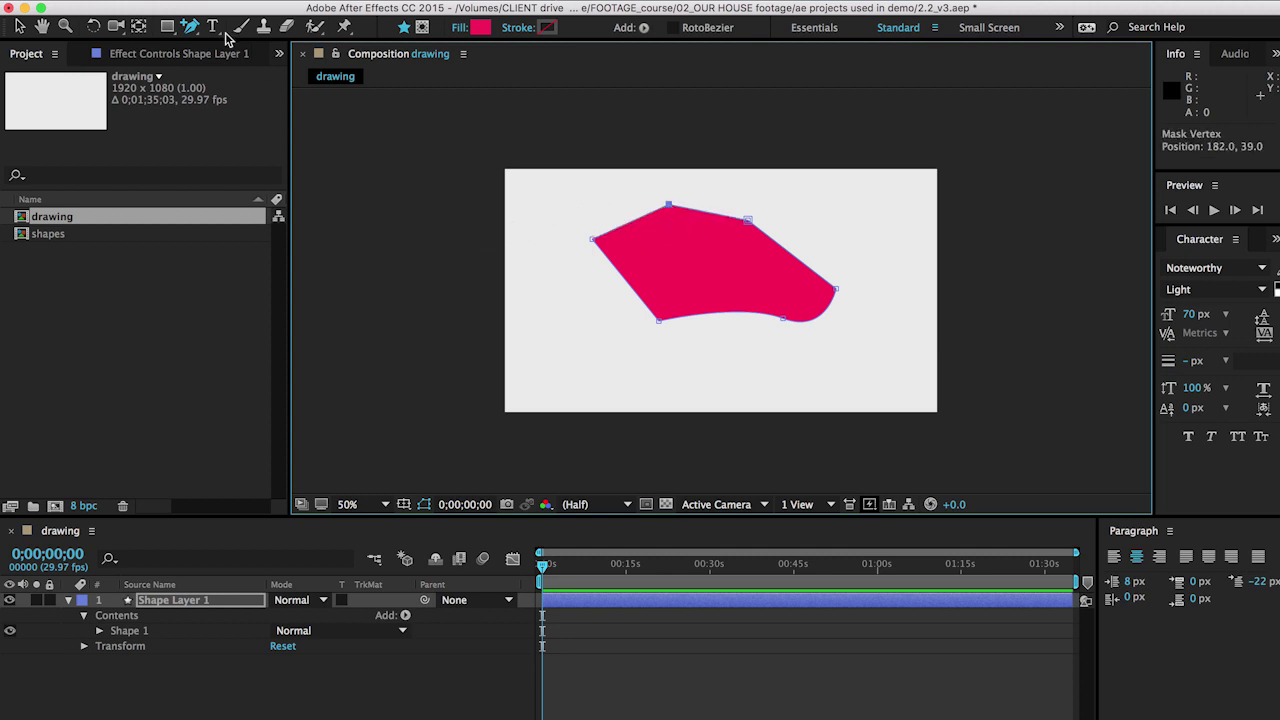
{"action": "key", "text": "q"}
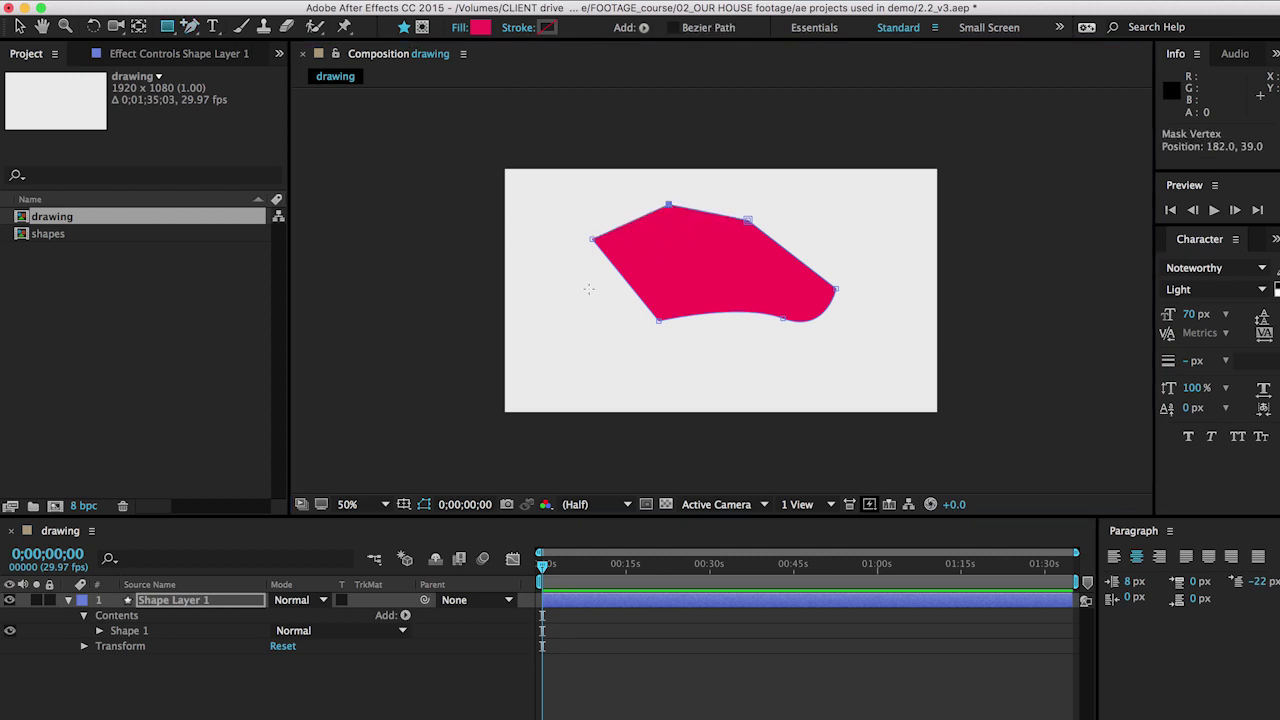